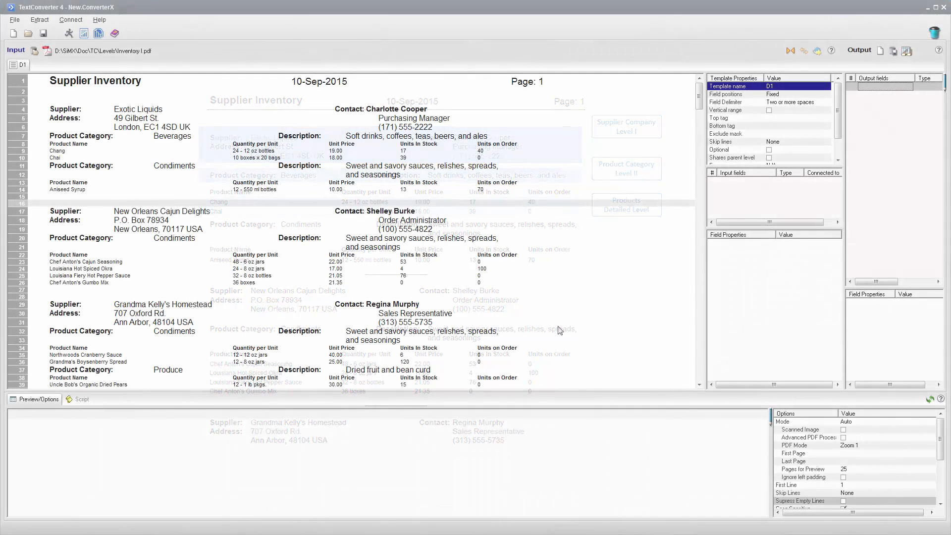
# Set up positional fields from the Aniseed Syrup line and assign their names from the Product Name header line above it.
pyautogui.click(335, 190)
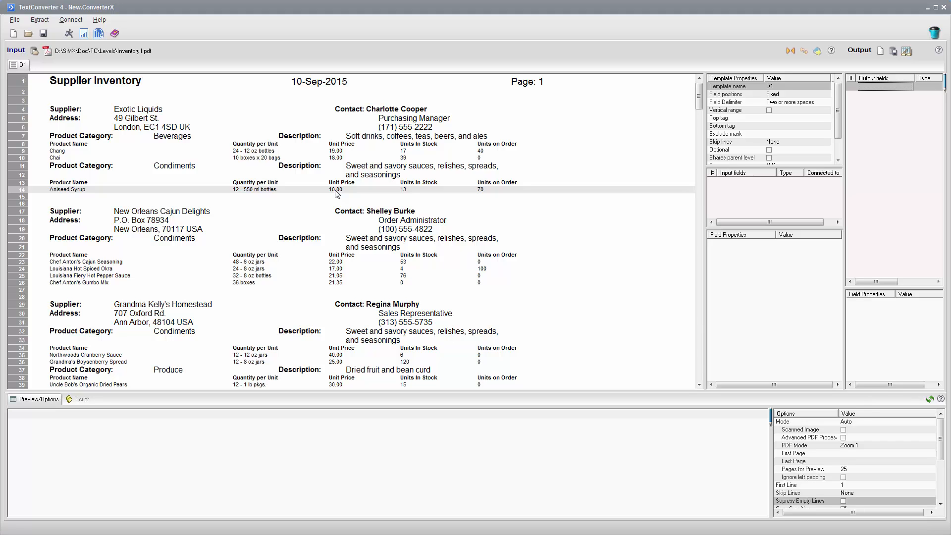
pyautogui.rightClick(336, 194)
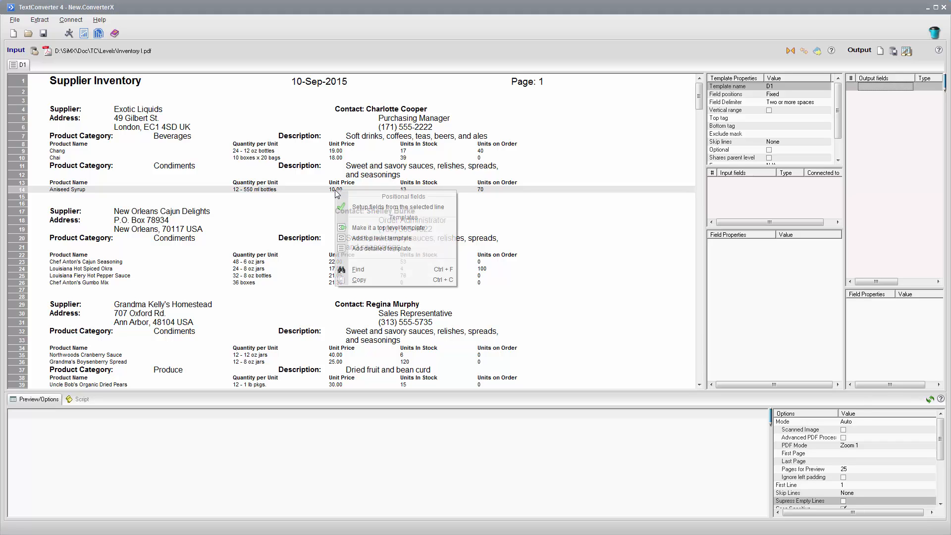
pyautogui.click(355, 208)
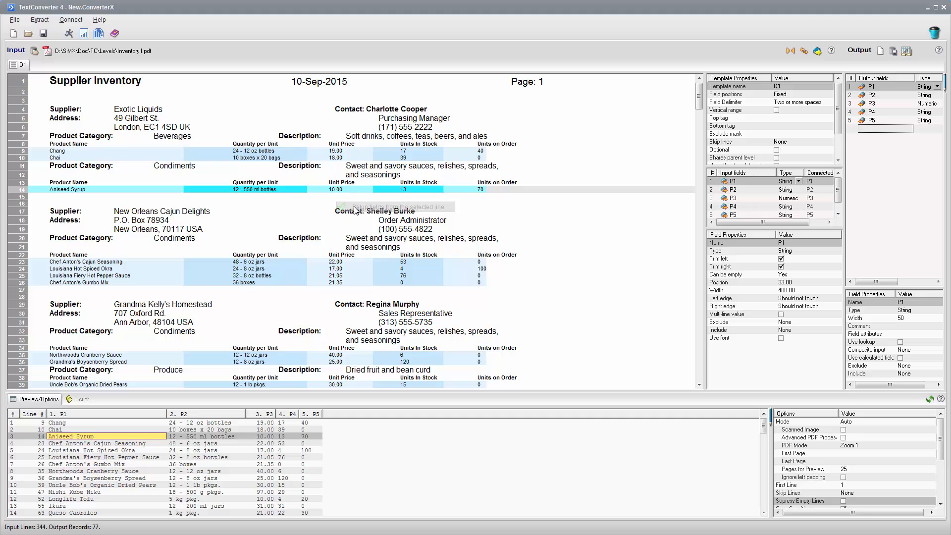
pyautogui.click(57, 184)
pyautogui.rightClick(57, 186)
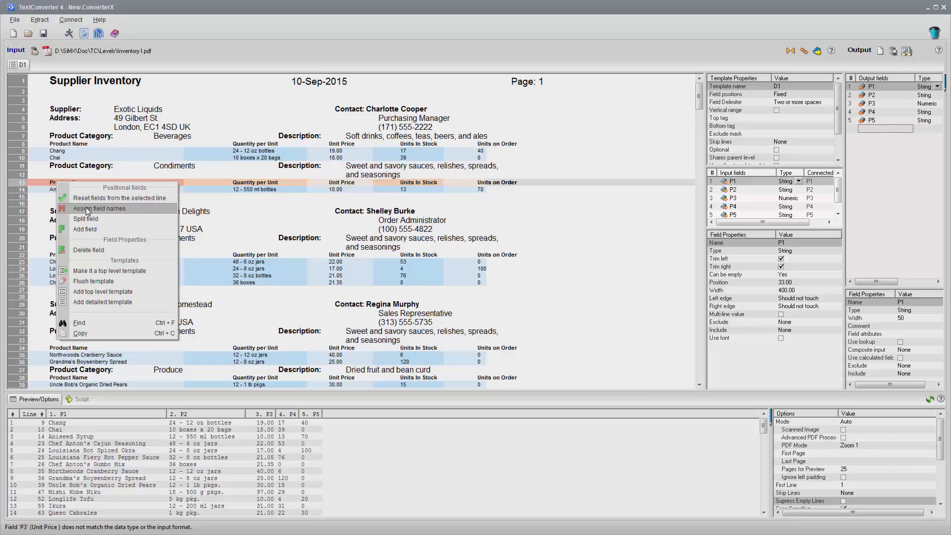
pyautogui.click(88, 209)
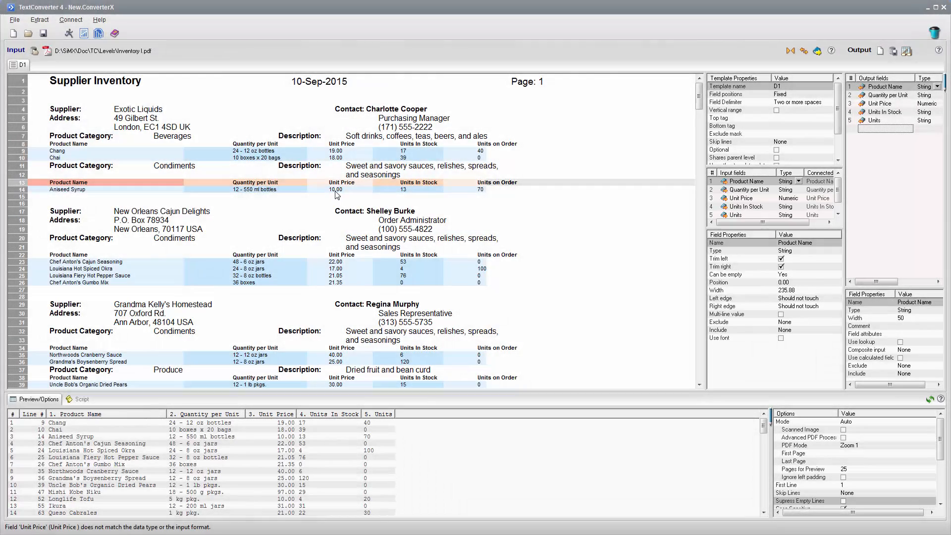
# Rename the product detail template D1 to Product.
pyautogui.click(337, 192)
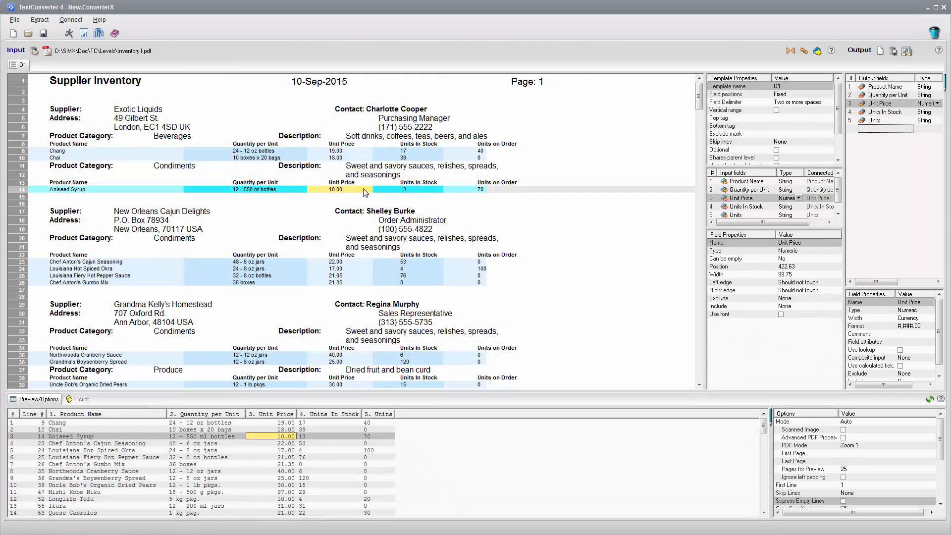
pyautogui.click(391, 190)
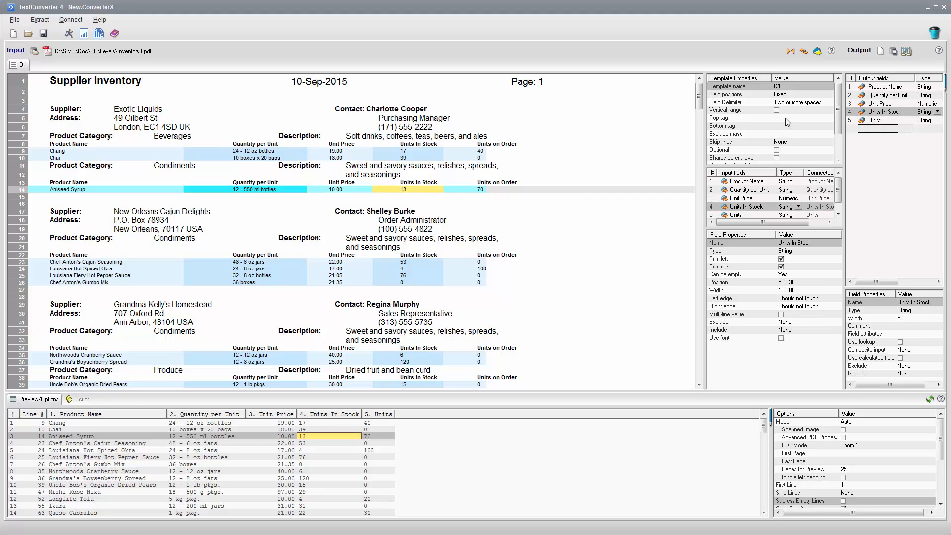
pyautogui.click(793, 88)
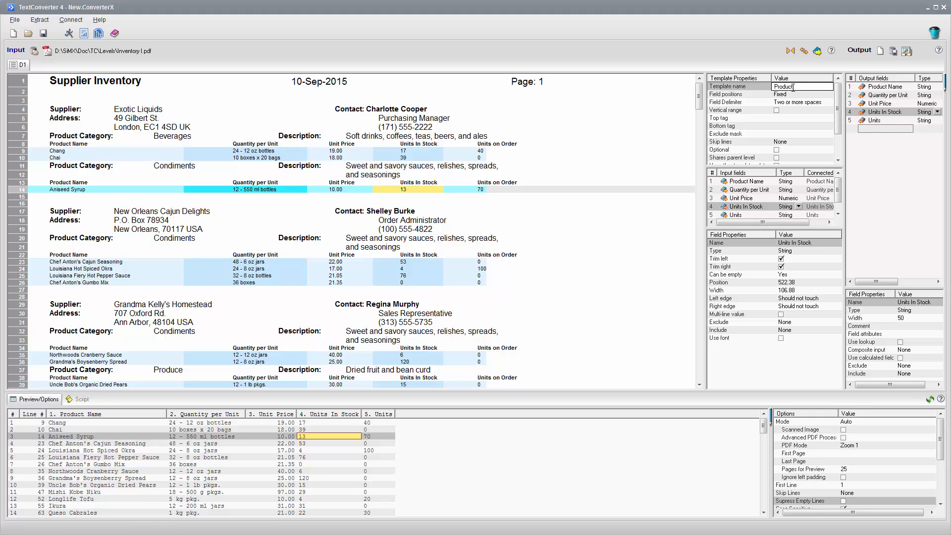
pyautogui.press('Return')
# Add a top level template above Product and name it Category.
pyautogui.rightClick(127, 183)
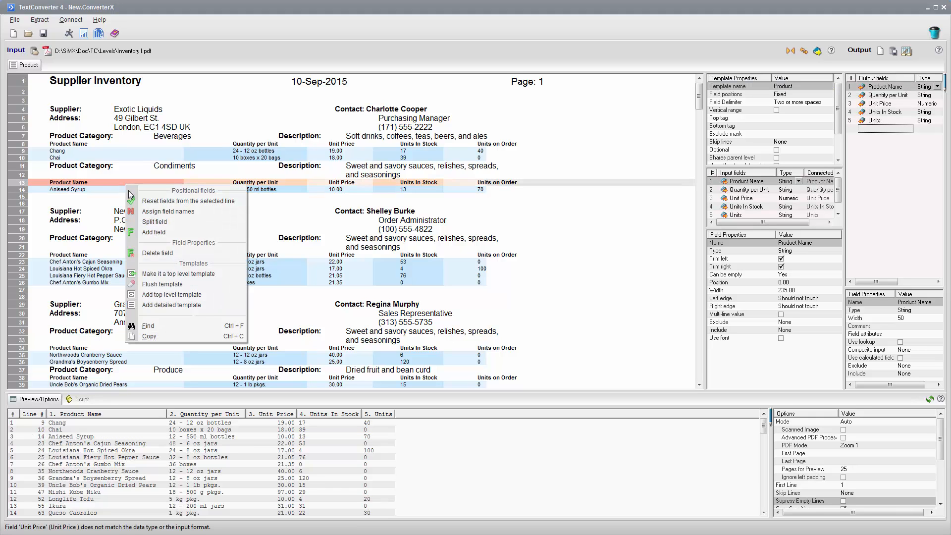
pyautogui.click(177, 274)
pyautogui.click(814, 87)
pyautogui.write('Category')
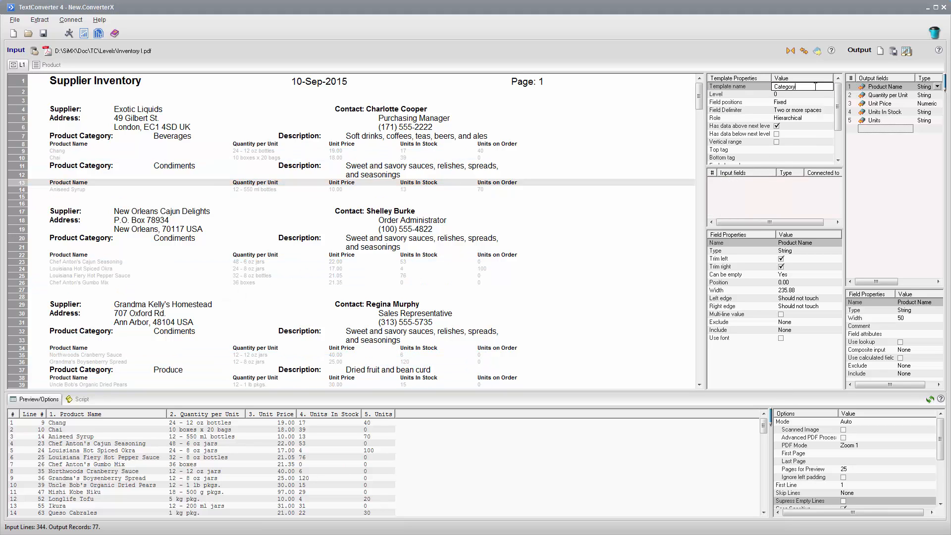
pyautogui.press('Return')
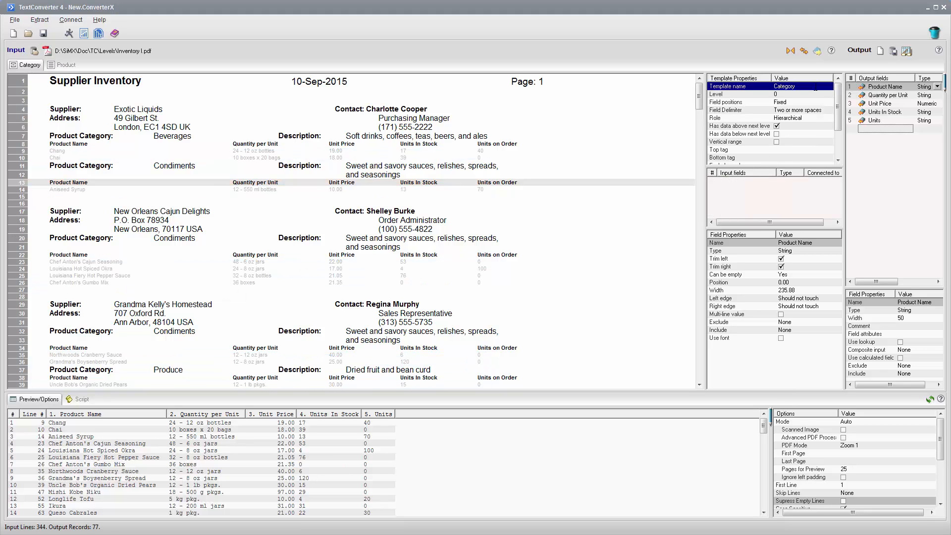
# Set up positional fields from the Condiments category line and adjust the first field's width to about 139.5 to fit the label.
pyautogui.click(179, 169)
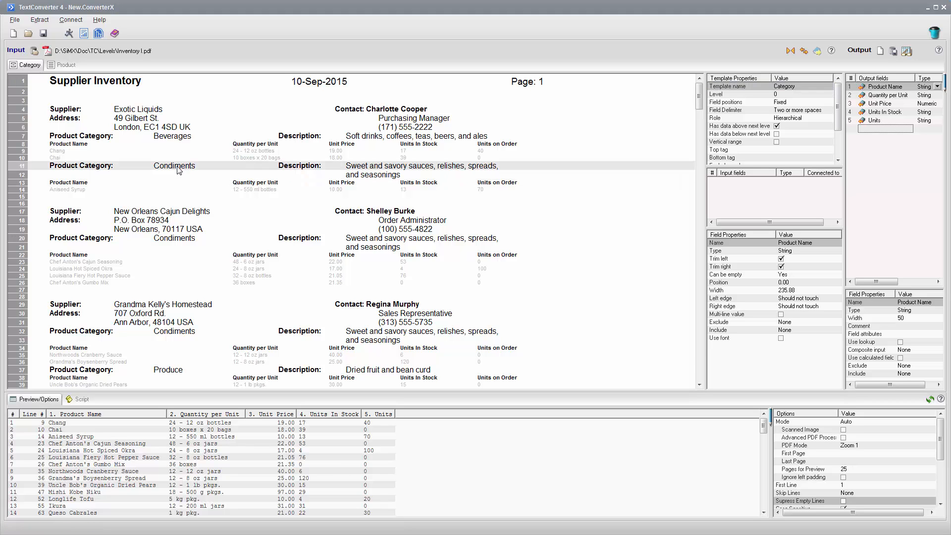
pyautogui.rightClick(178, 170)
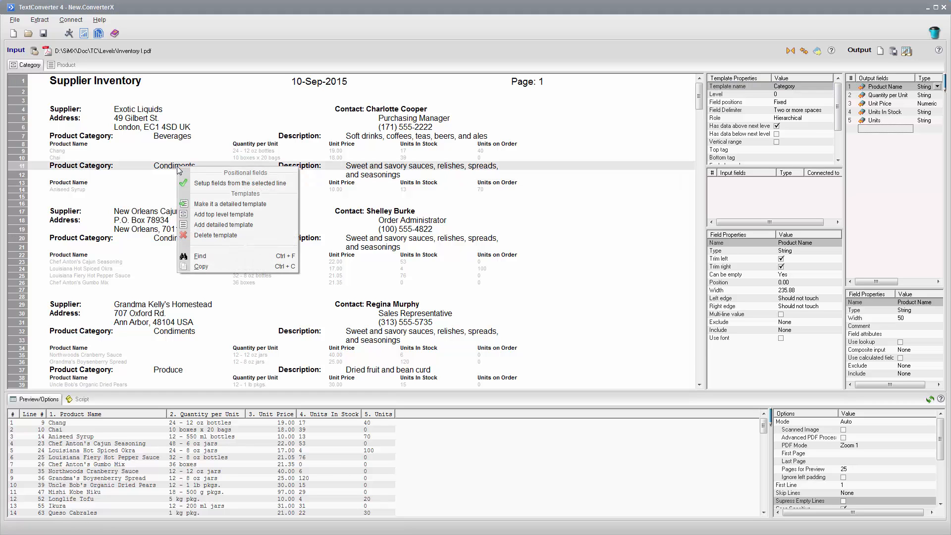
pyautogui.click(202, 182)
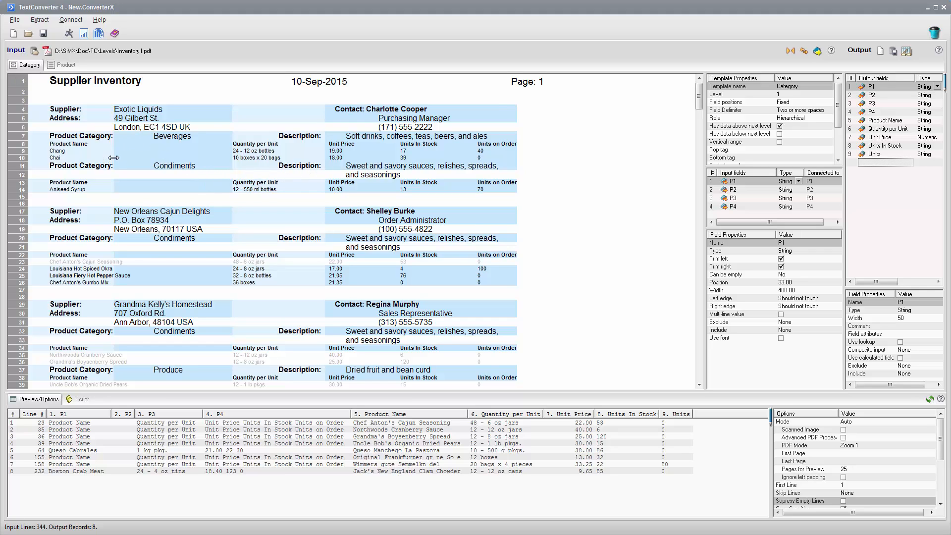
pyautogui.moveTo(113, 158); pyautogui.dragTo(121, 169)
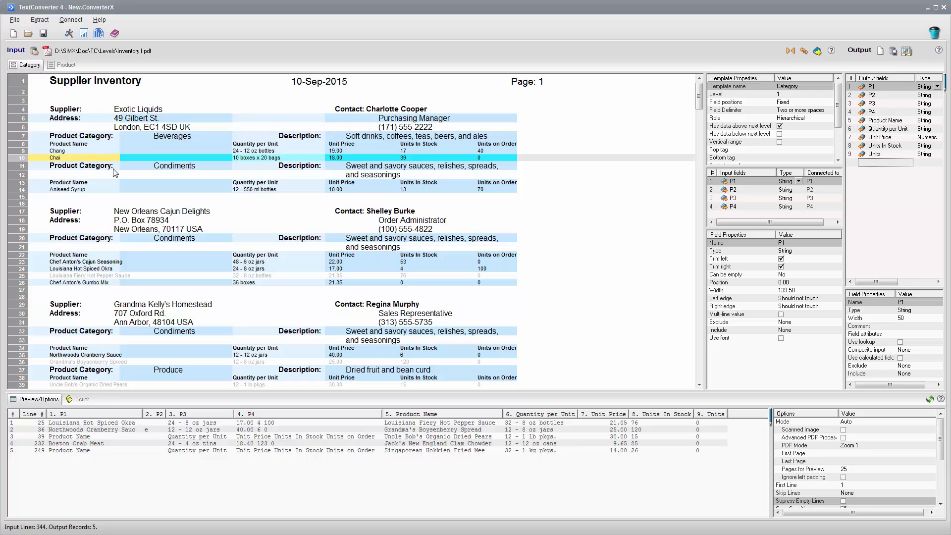
# Restrict field P1 of the Category template with an include mask of "Product Category", copied from the line's label.
pyautogui.moveTo(49, 166); pyautogui.dragTo(127, 172)
pyautogui.hotkey('ctrl', 'c')
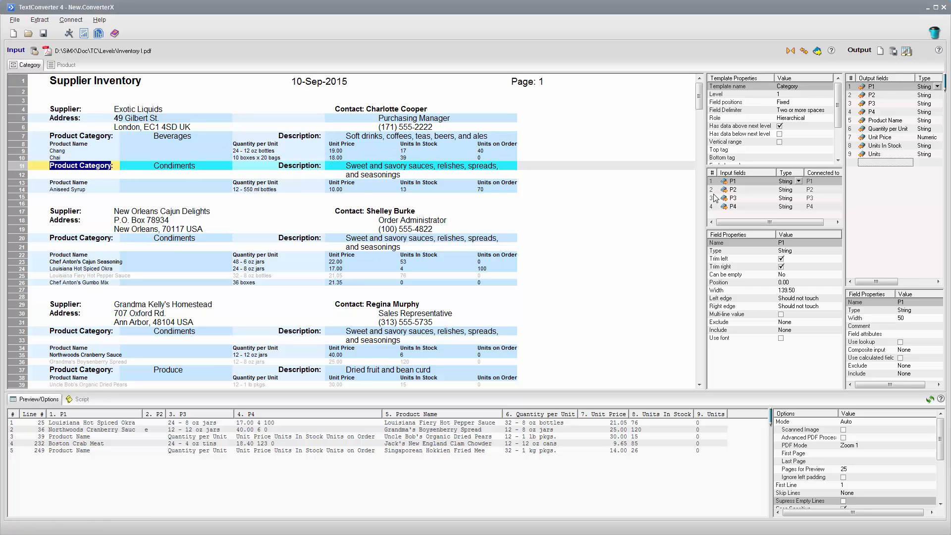
pyautogui.click(790, 330)
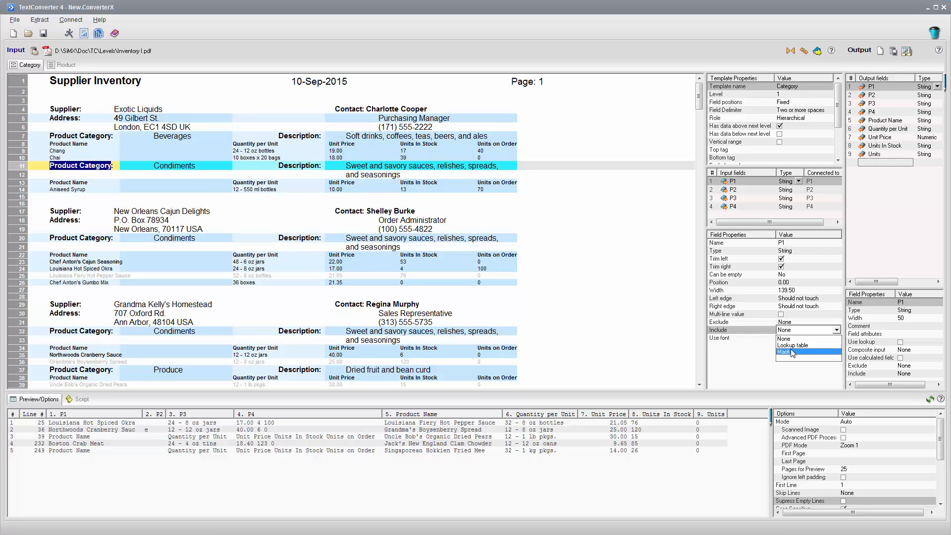
pyautogui.click(794, 352)
pyautogui.click(797, 338)
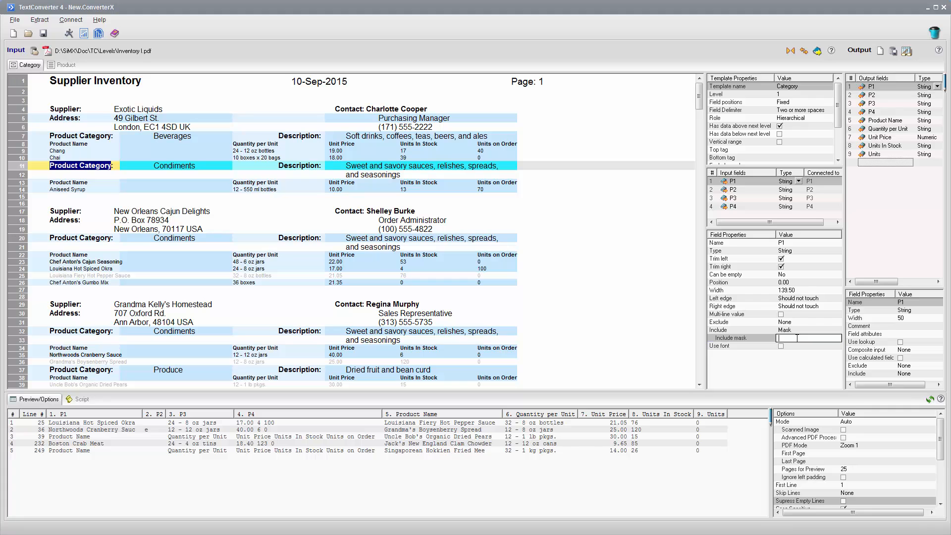
pyautogui.hotkey('ctrl', 'v')
pyautogui.press('Return')
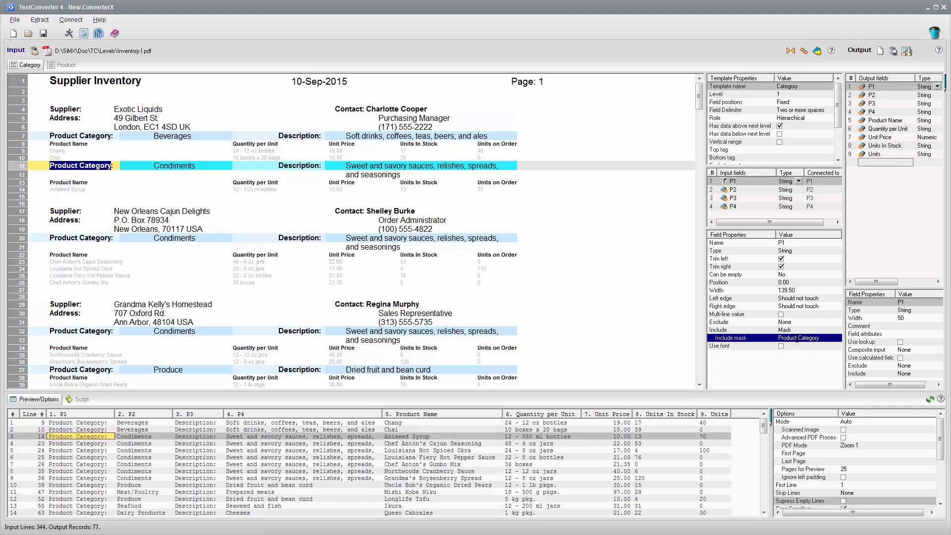
# Make the category description field P4 multi-line and give it a bottom boundary tag of "Unit Price", copied from the product header.
pyautogui.click(413, 168)
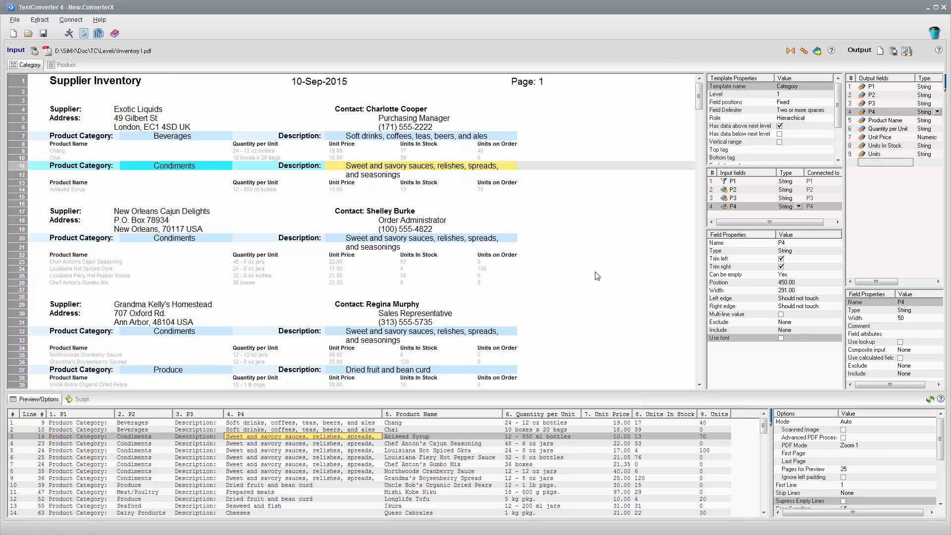
pyautogui.click(781, 314)
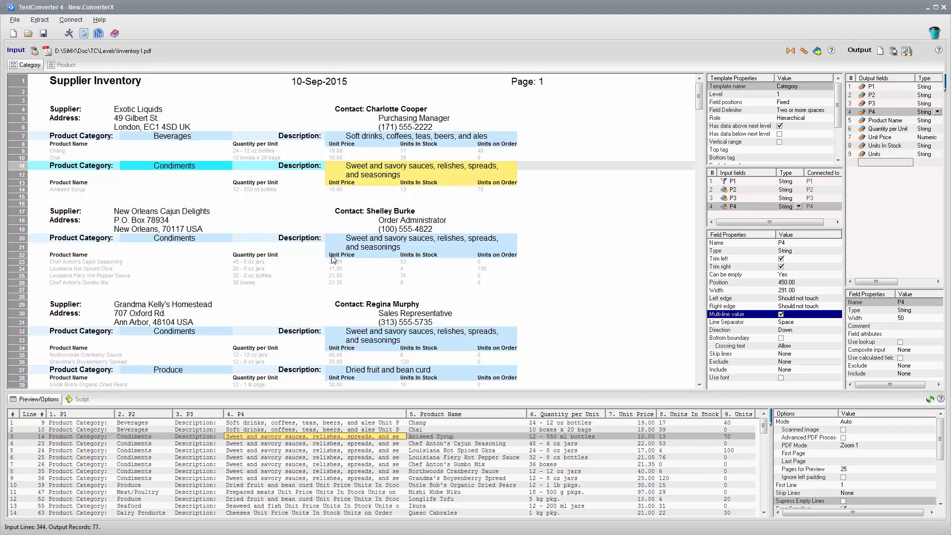
pyautogui.moveTo(331, 256); pyautogui.dragTo(355, 256)
pyautogui.hotkey('ctrl', 'c')
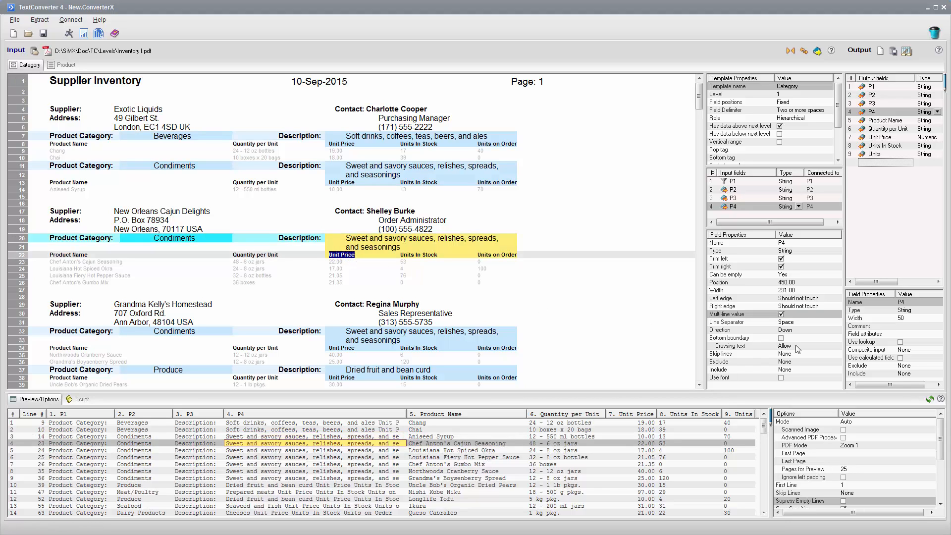
pyautogui.click(781, 338)
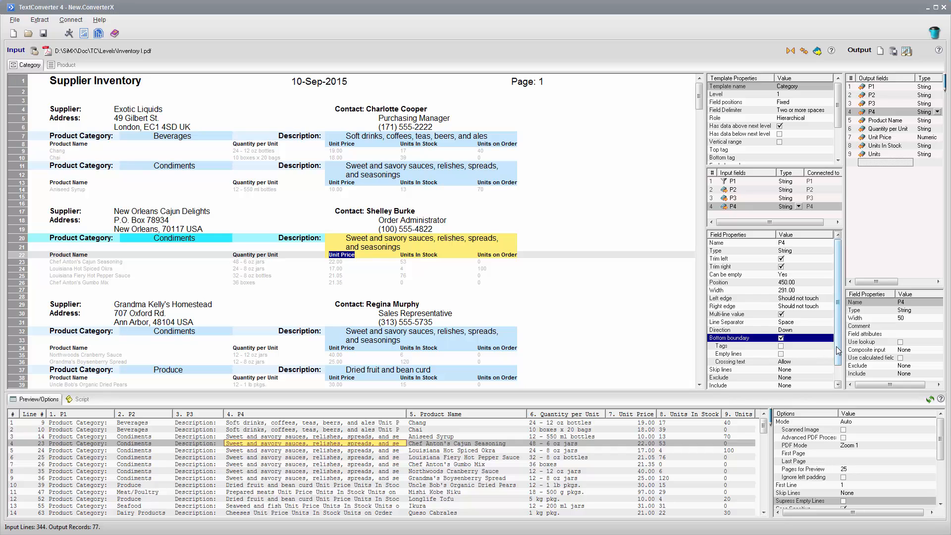
pyautogui.scroll(-1, 832, 355)
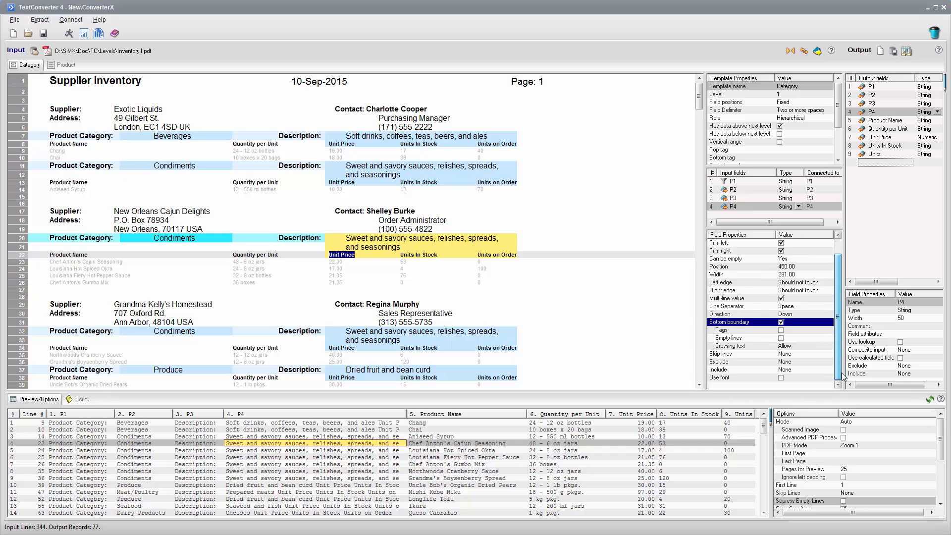
pyautogui.click(781, 330)
pyautogui.click(787, 338)
pyautogui.click(796, 337)
pyautogui.hotkey('ctrl', 'v')
pyautogui.press('Return')
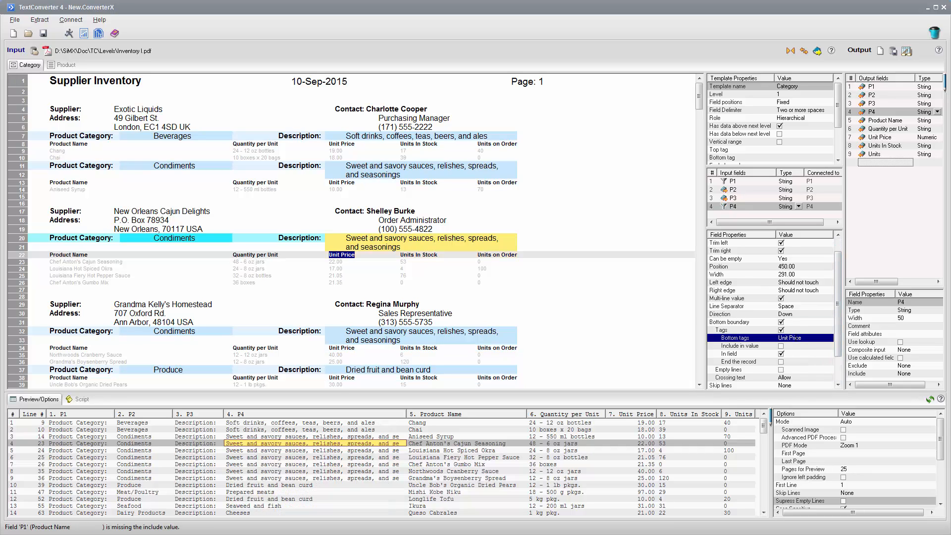
# Set crossing text to Skip for the description field that runs across the page 4 header.
pyautogui.moveTo(699, 104); pyautogui.dragTo(699, 206)
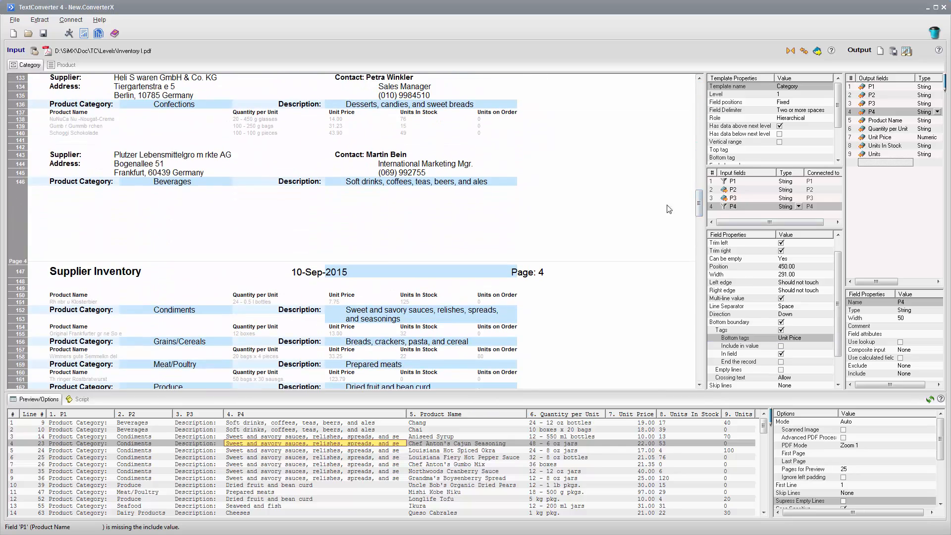
pyautogui.click(488, 186)
pyautogui.click(783, 378)
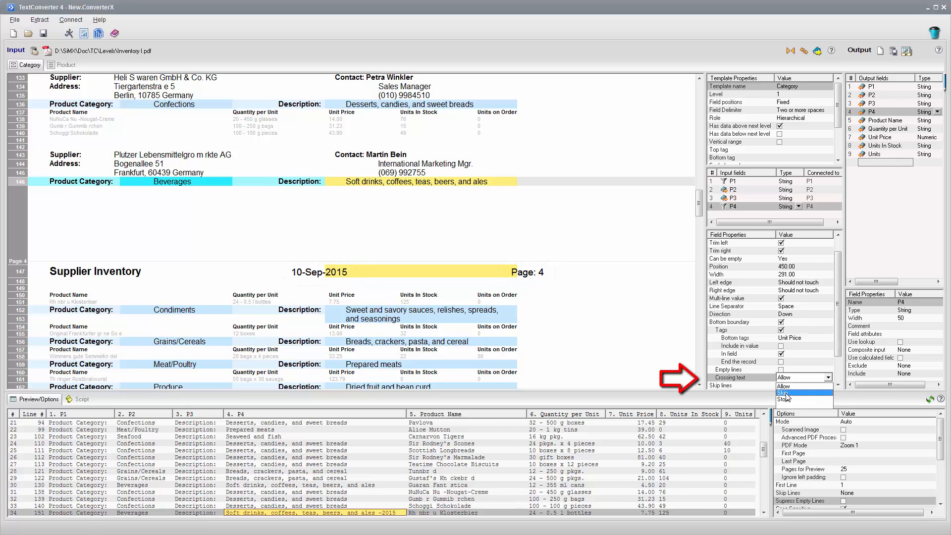
pyautogui.click(786, 393)
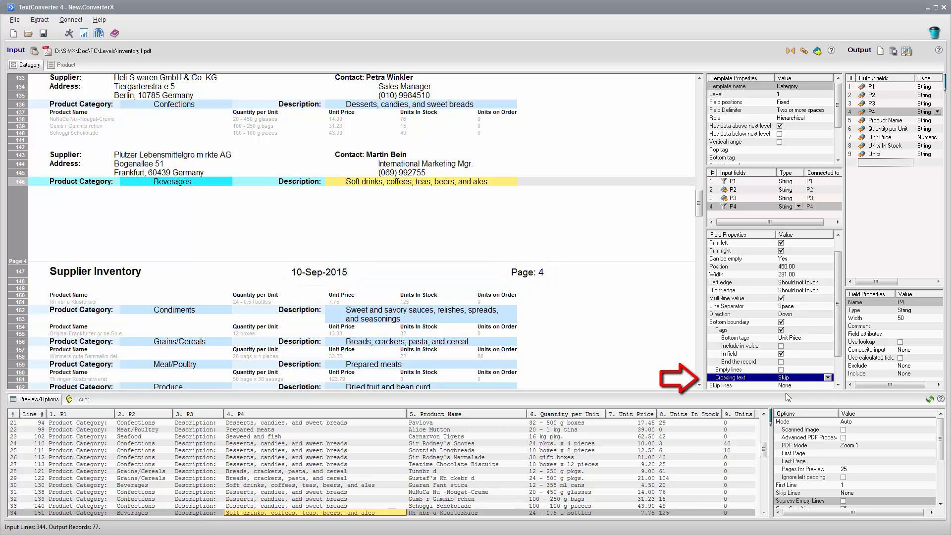
# Add another top level template above Category and name it Suplier.
pyautogui.click(699, 204)
pyautogui.moveTo(699, 204); pyautogui.dragTo(699, 92)
pyautogui.click(427, 171)
pyautogui.rightClick(427, 171)
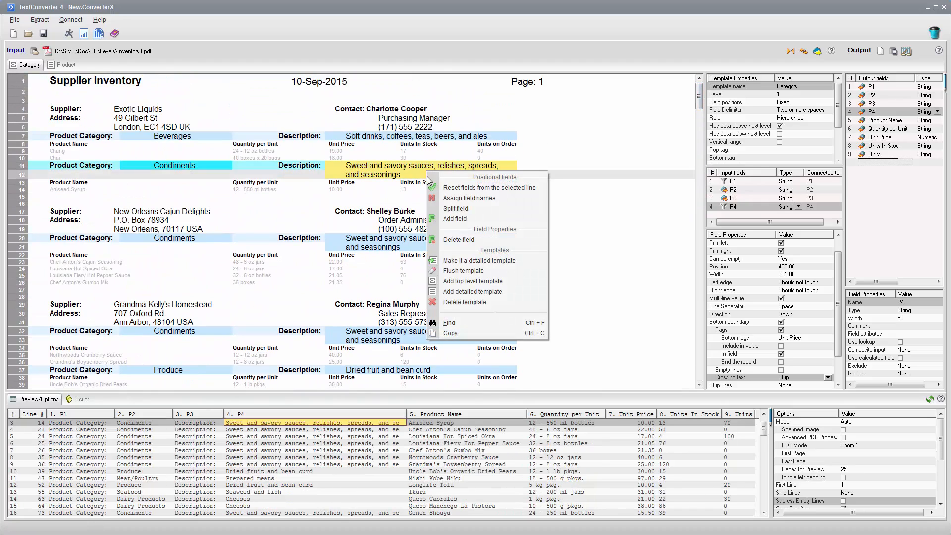
pyautogui.click(468, 281)
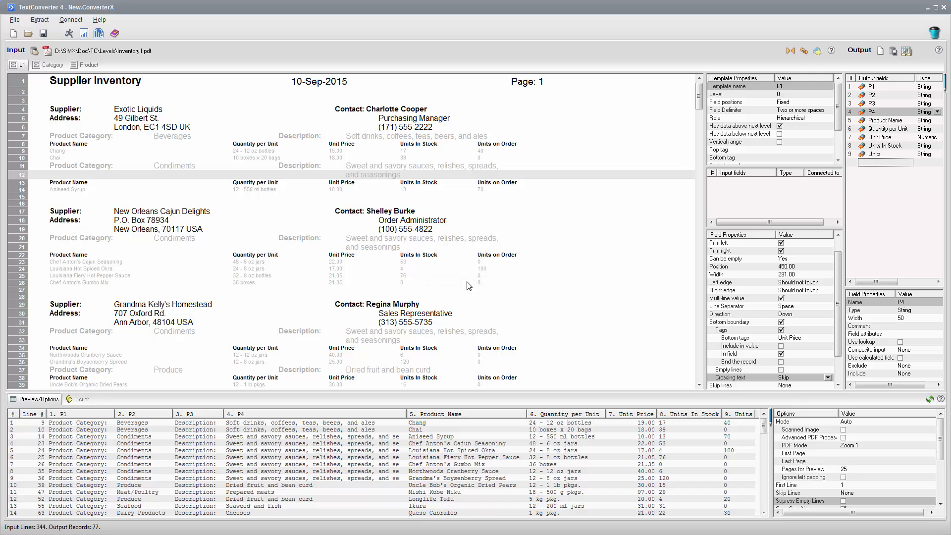
pyautogui.click(792, 87)
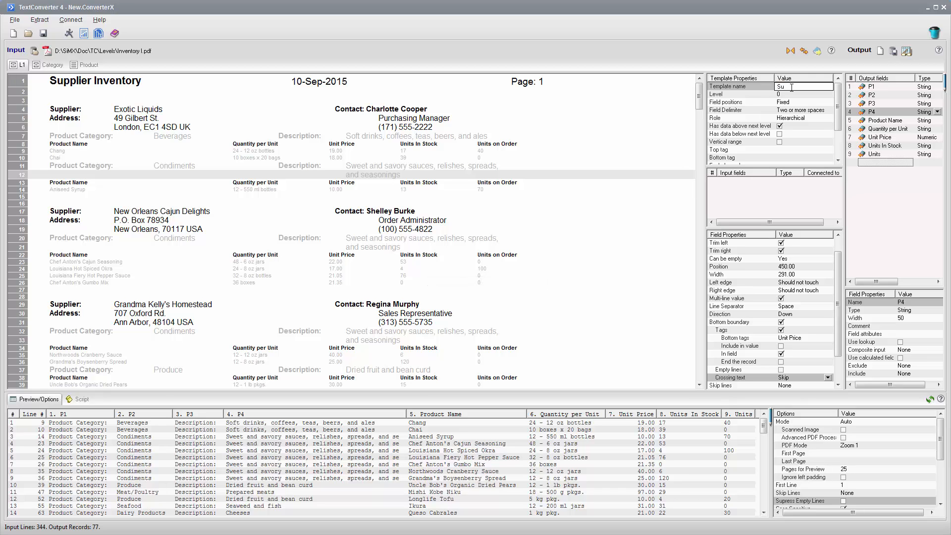
pyautogui.write('Suplier')
pyautogui.press('Return')
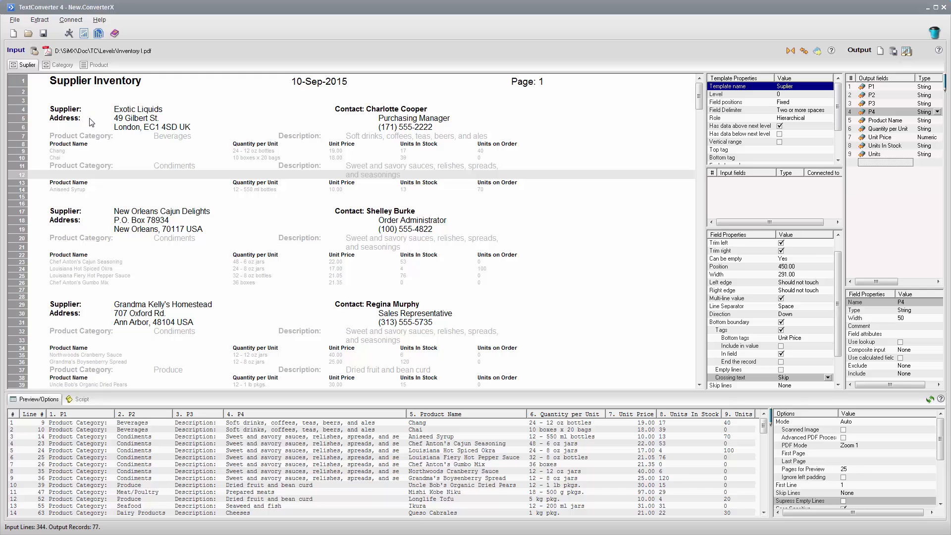
# Create tagged fields from the first supplier's "Supplier:" and "Address:" labels.
pyautogui.moveTo(91, 123); pyautogui.dragTo(48, 105)
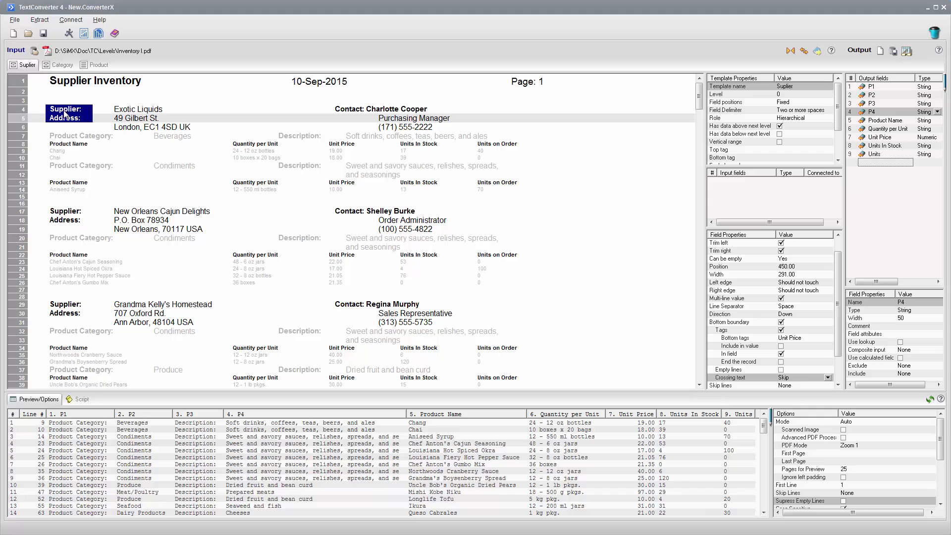
pyautogui.rightClick(66, 114)
pyautogui.click(92, 148)
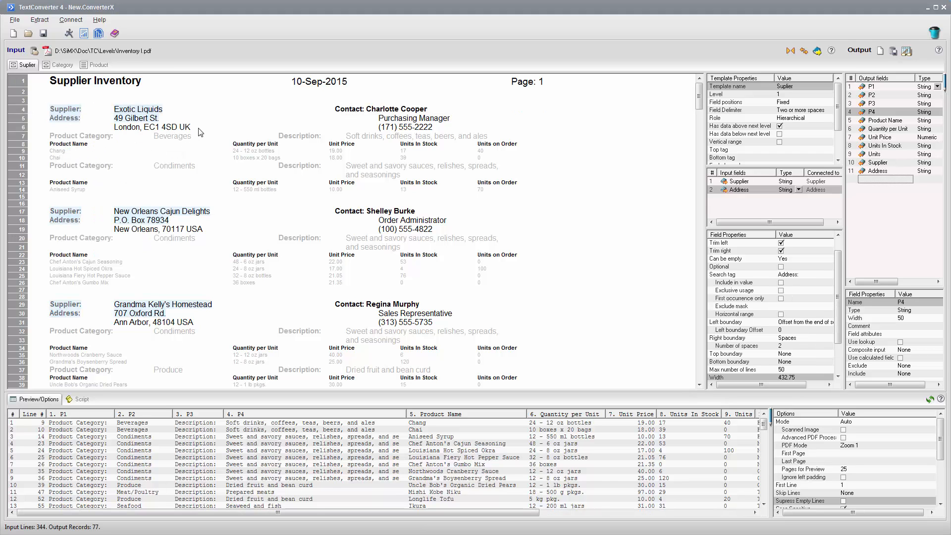
# Set the first supplier's two-line address as the value of the Address field.
pyautogui.moveTo(201, 131); pyautogui.dragTo(106, 124)
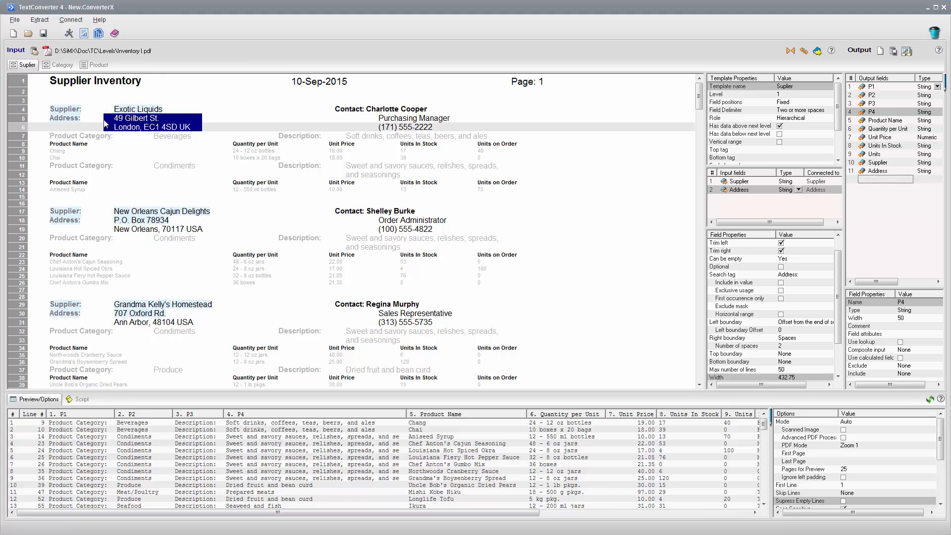
pyautogui.rightClick(130, 127)
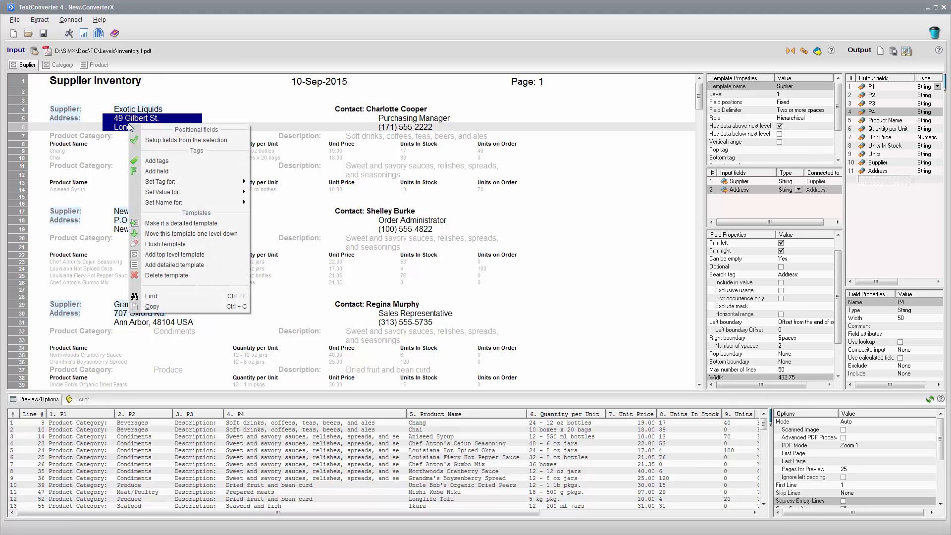
pyautogui.moveTo(168, 194)
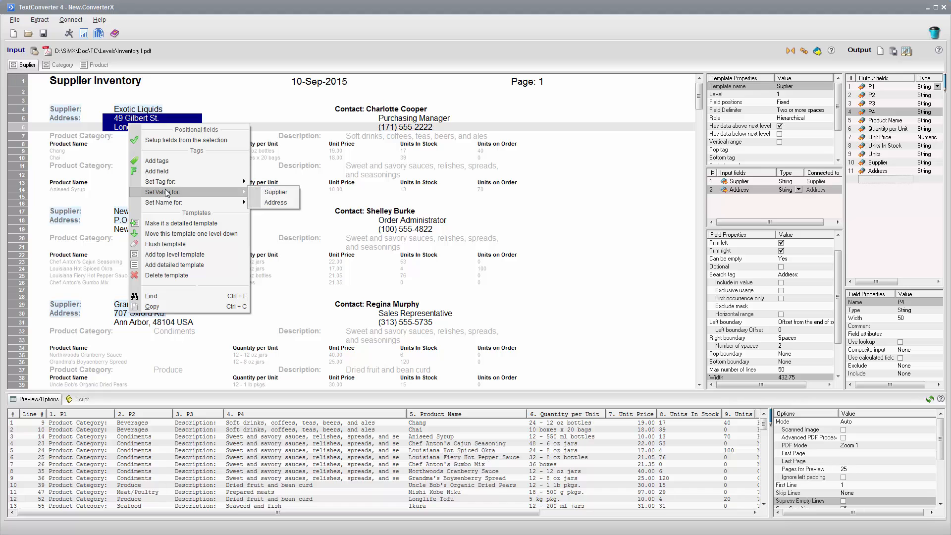
pyautogui.click(270, 202)
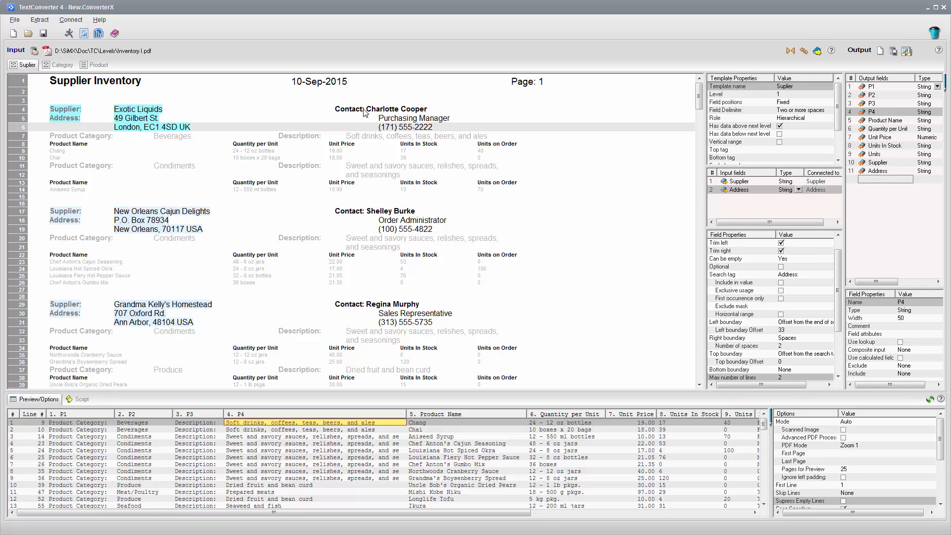
# Create a tagged field from the first supplier's "Contact:" label.
pyautogui.moveTo(364, 111); pyautogui.dragTo(332, 111)
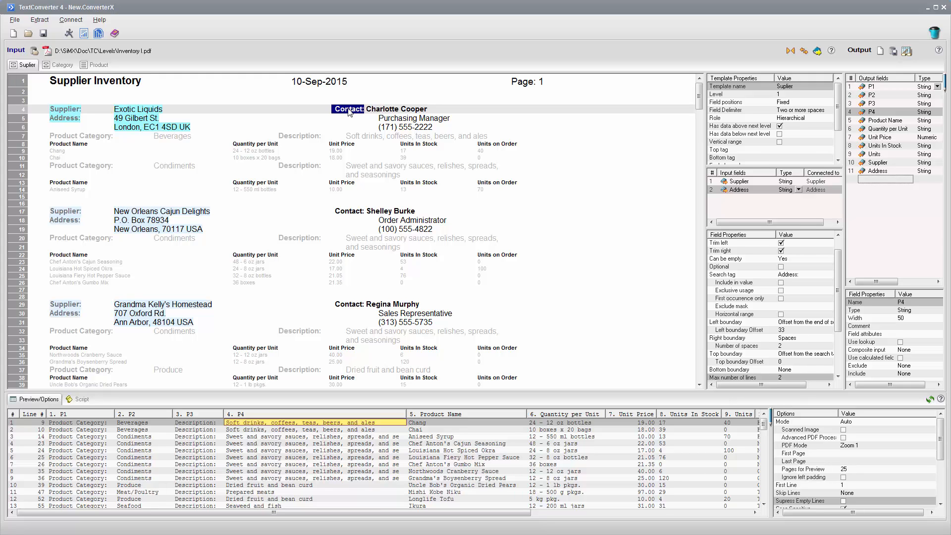
pyautogui.rightClick(349, 112)
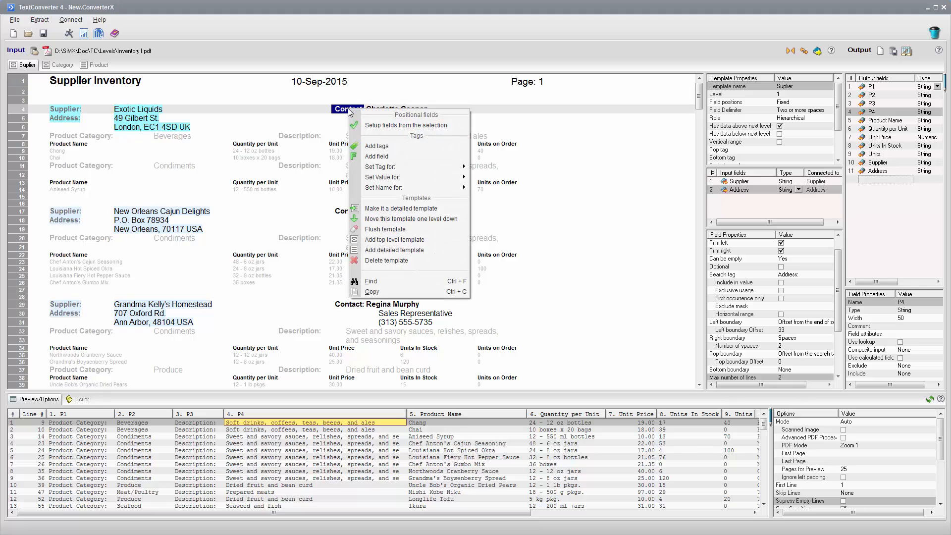
pyautogui.click(374, 147)
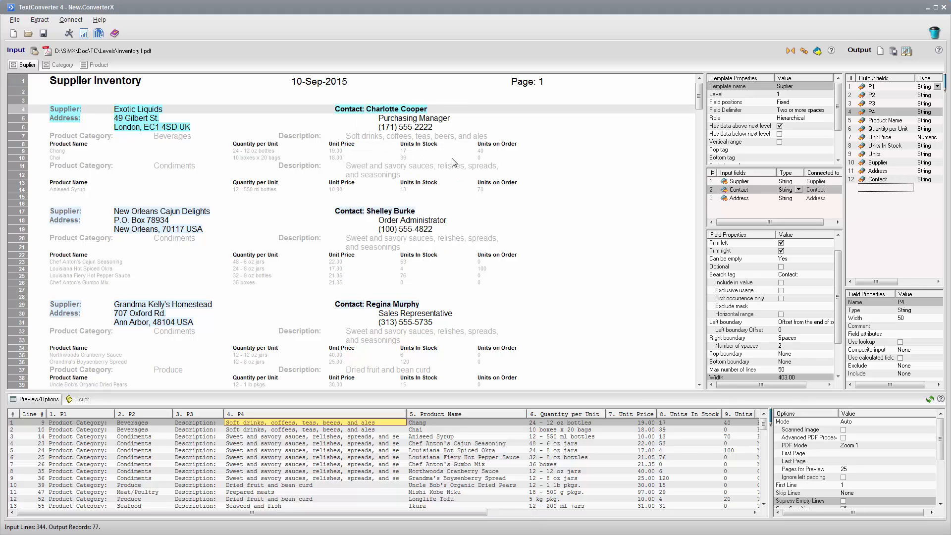
# Insert two more input fields based on Contact and name them Title and Phone.
pyautogui.click(711, 191)
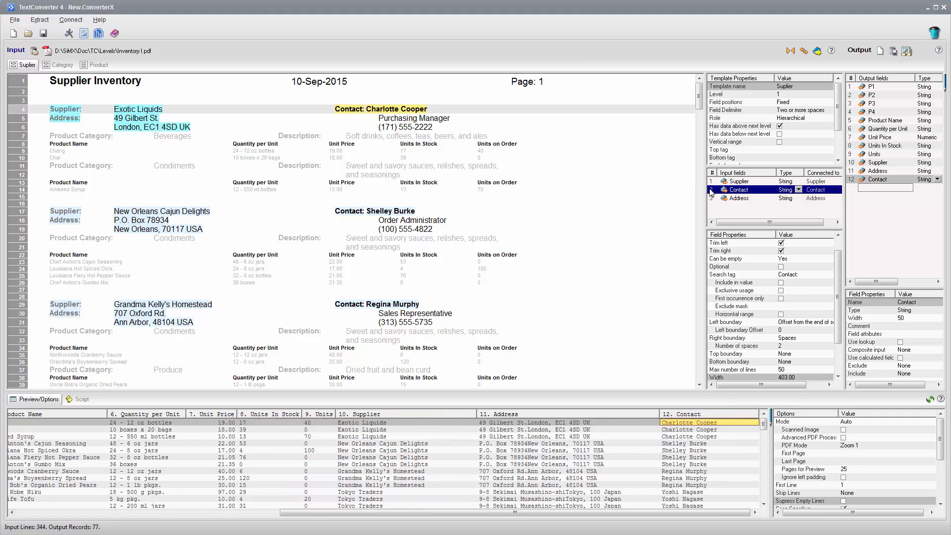
pyautogui.press('Insert')
pyautogui.press('Insert')
pyautogui.doubleClick(757, 190)
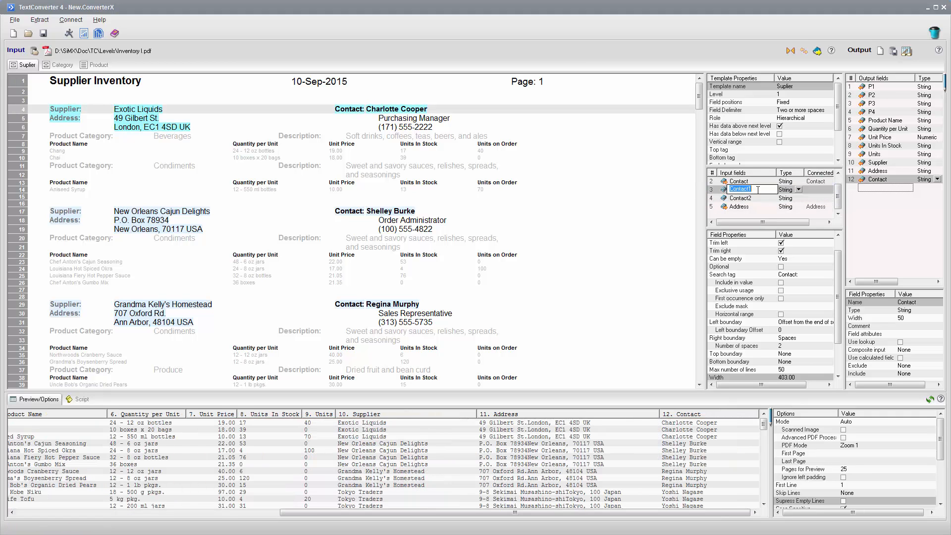
pyautogui.write('Title')
pyautogui.press('Return')
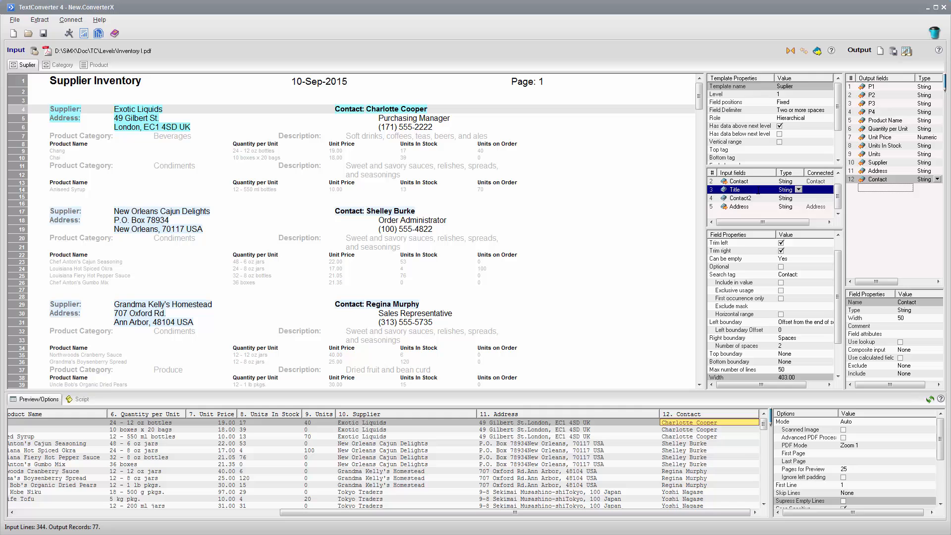
pyautogui.doubleClick(758, 197)
pyautogui.write('Phone')
pyautogui.press('Return')
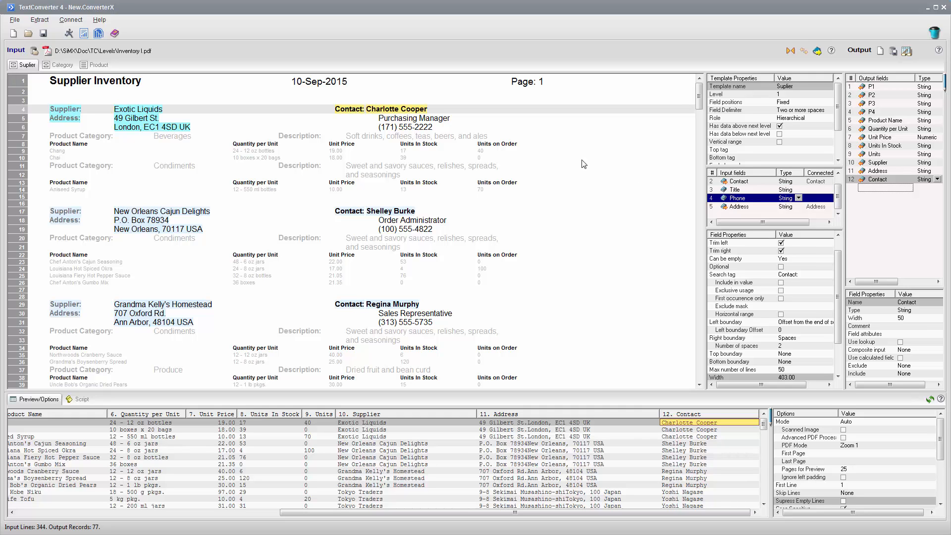
# Set the first supplier's job title line as the value of Title and the phone number line as the value of Phone.
pyautogui.moveTo(463, 120); pyautogui.dragTo(353, 119)
pyautogui.rightClick(394, 120)
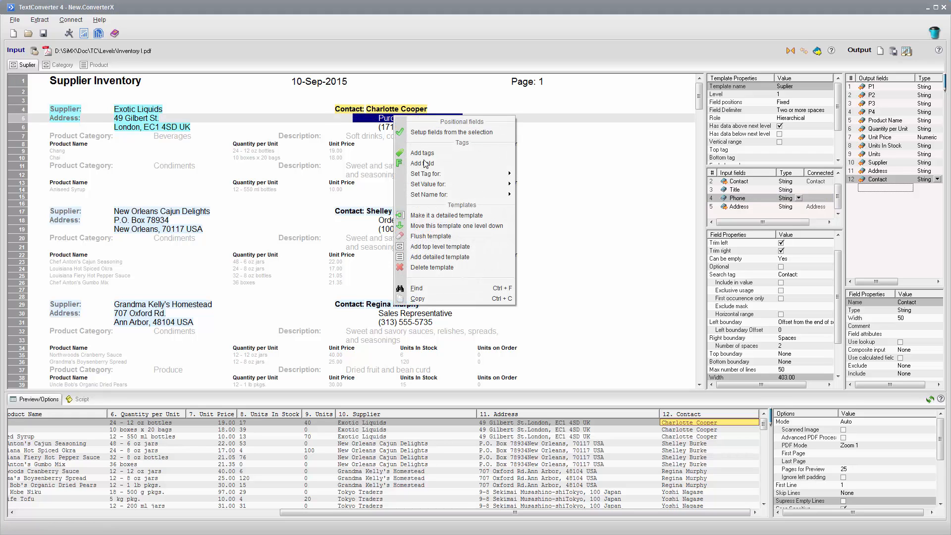
pyautogui.moveTo(435, 185)
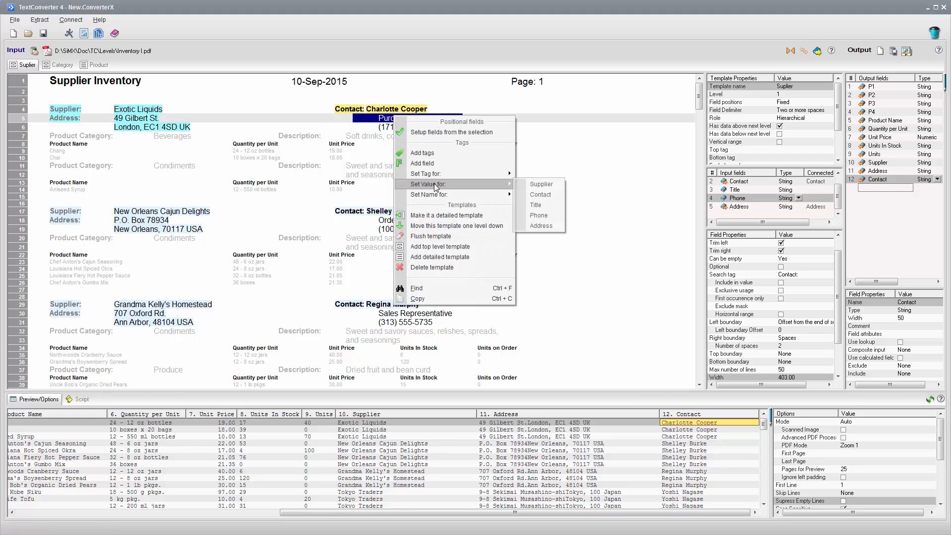
pyautogui.click(528, 205)
pyautogui.moveTo(461, 128); pyautogui.dragTo(360, 128)
pyautogui.rightClick(389, 130)
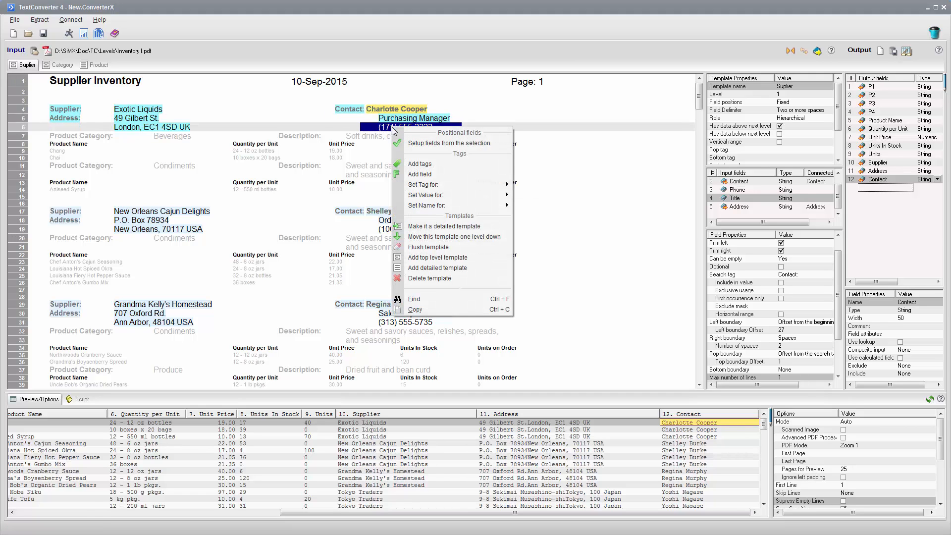
pyautogui.moveTo(439, 200)
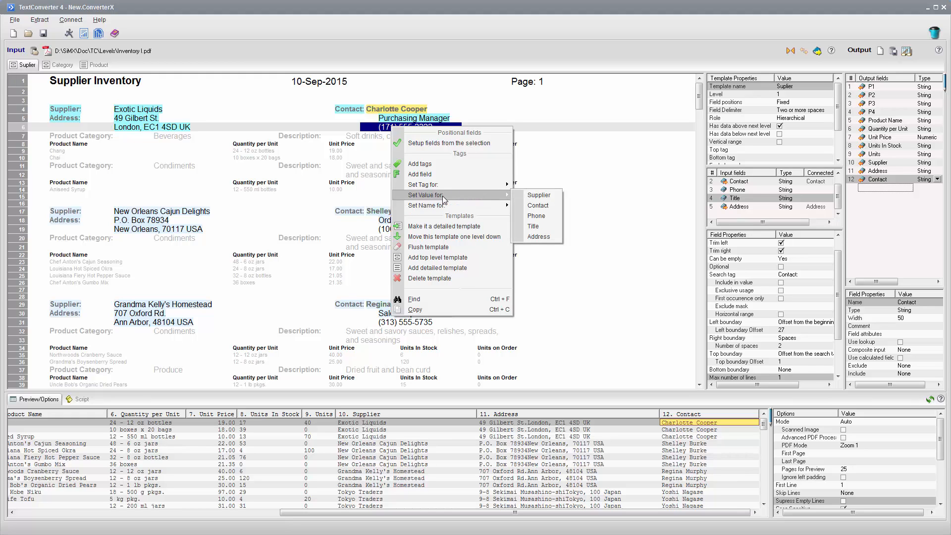
pyautogui.click(536, 216)
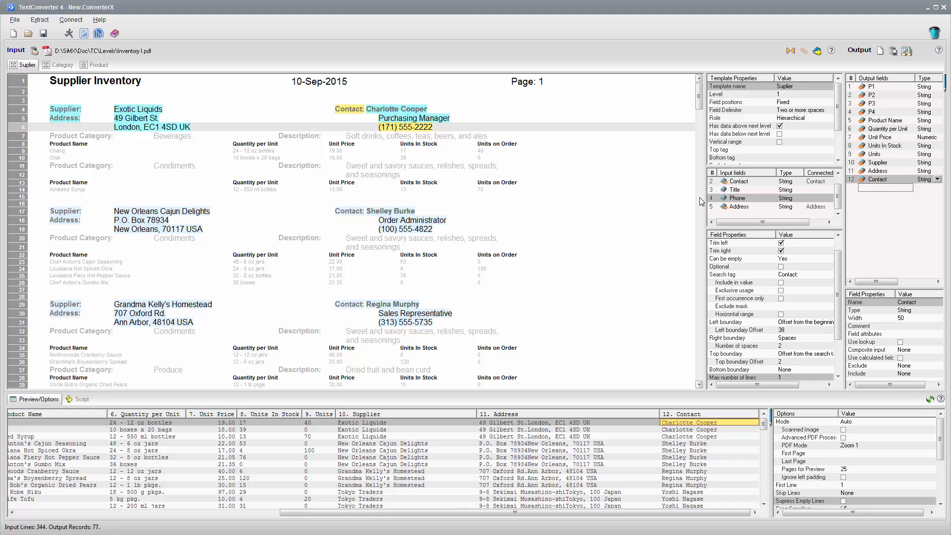
# Add the input fields Supplier, Contact, Title, Phone and Address to the output fields, placing them above P1.
pyautogui.moveTo(705, 198); pyautogui.dragTo(660, 196)
pyautogui.click(672, 182)
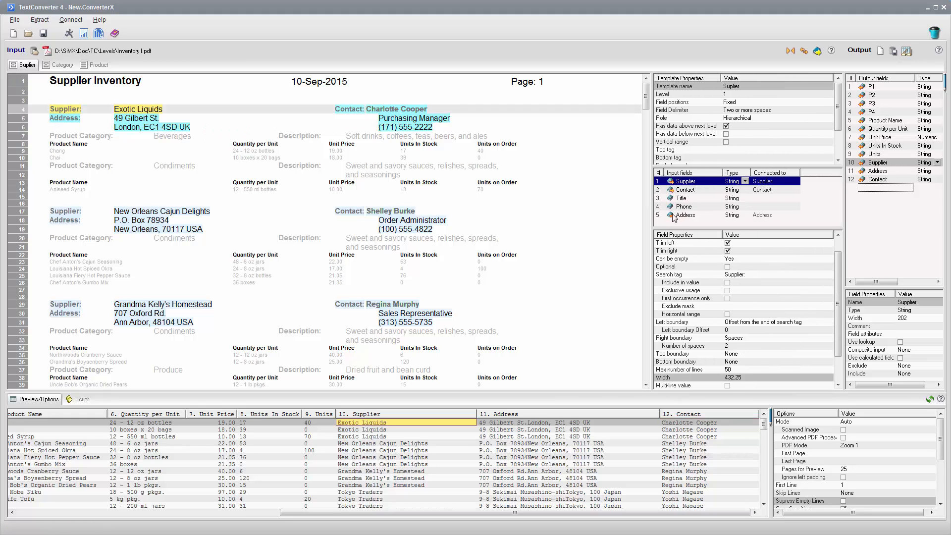
pyautogui.keyDown('shift'); pyautogui.click(674, 216); pyautogui.keyUp('shift')
pyautogui.click(667, 182)
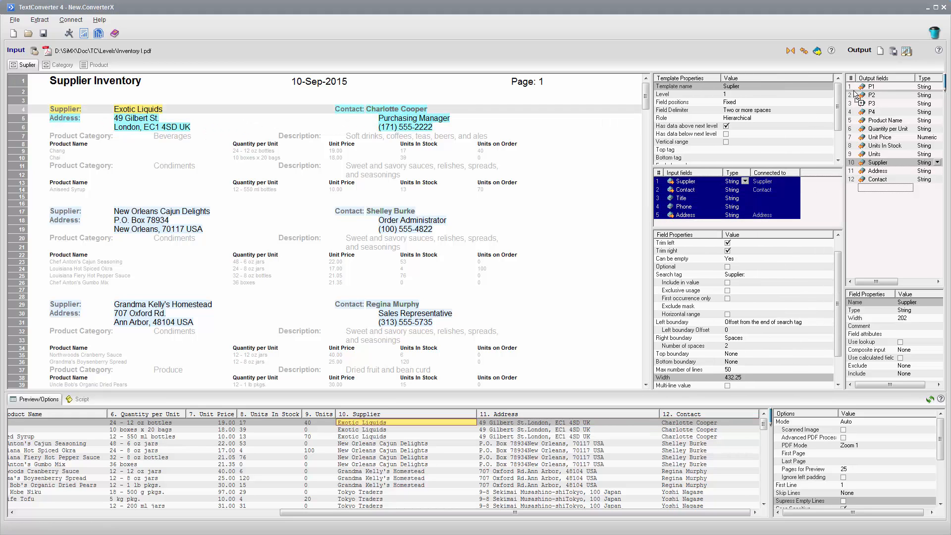
pyautogui.moveTo(859, 87); pyautogui.dragTo(861, 87)
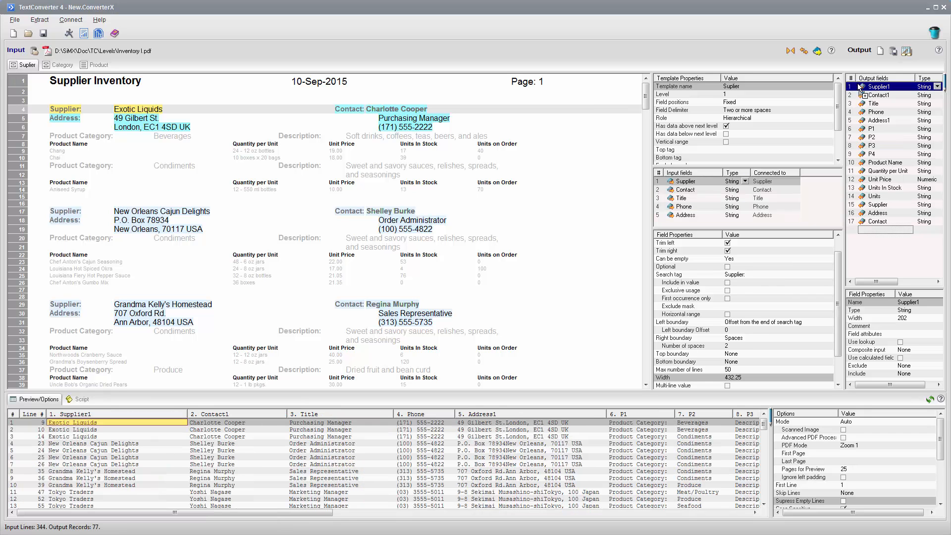
pyautogui.click(317, 505)
pyautogui.moveTo(323, 514); pyautogui.dragTo(644, 514)
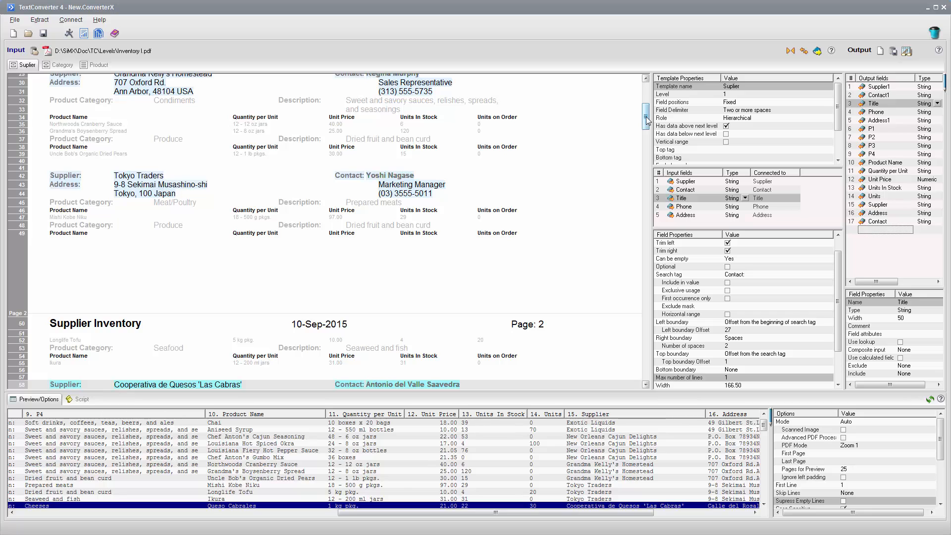
pyautogui.moveTo(646, 117); pyautogui.dragTo(647, 95)
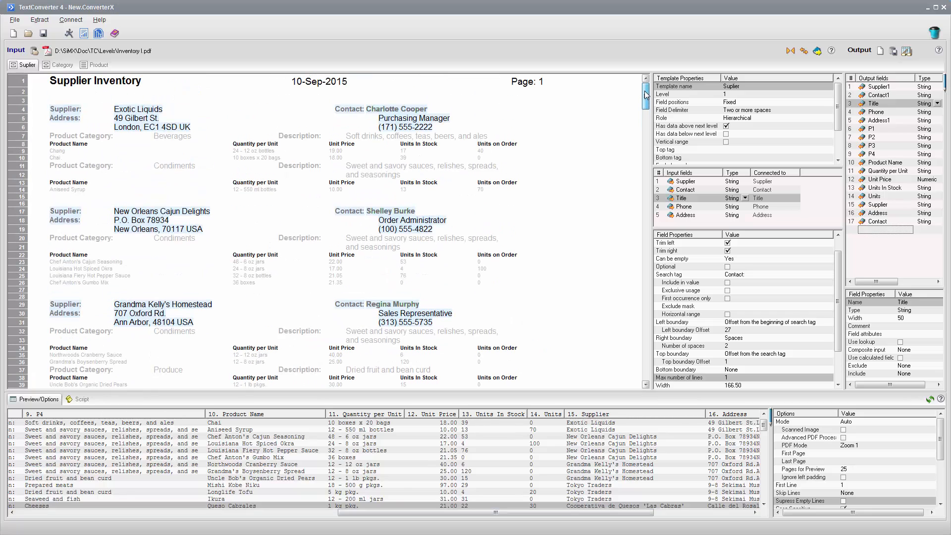
# Review the file types, OLEDB providers and ODBC data sources available for the output database table, without setting one.
pyautogui.click(893, 51)
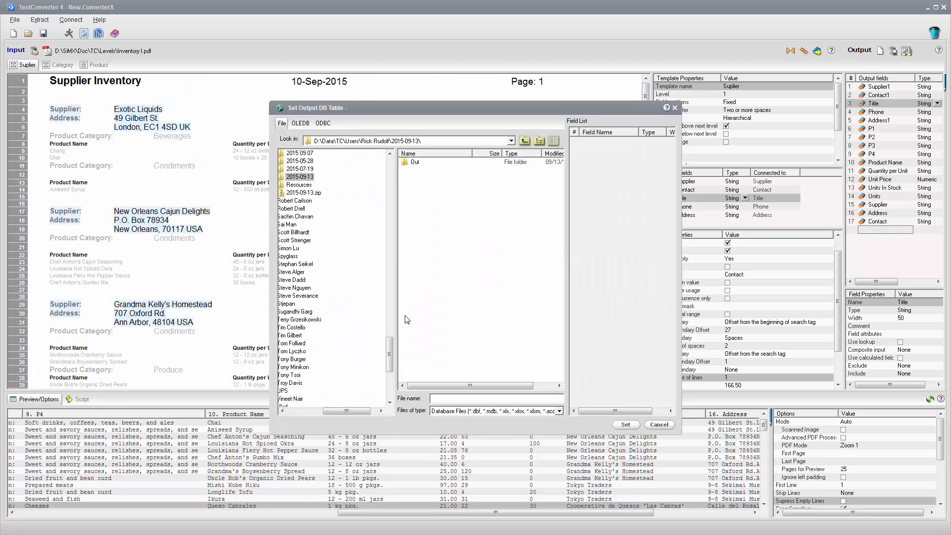
pyautogui.click(559, 411)
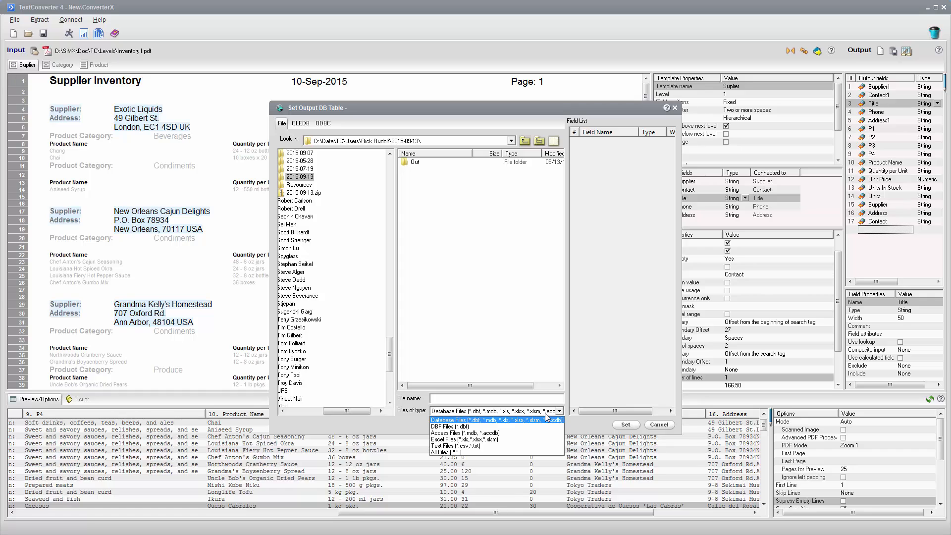
pyautogui.click(299, 126)
pyautogui.click(299, 124)
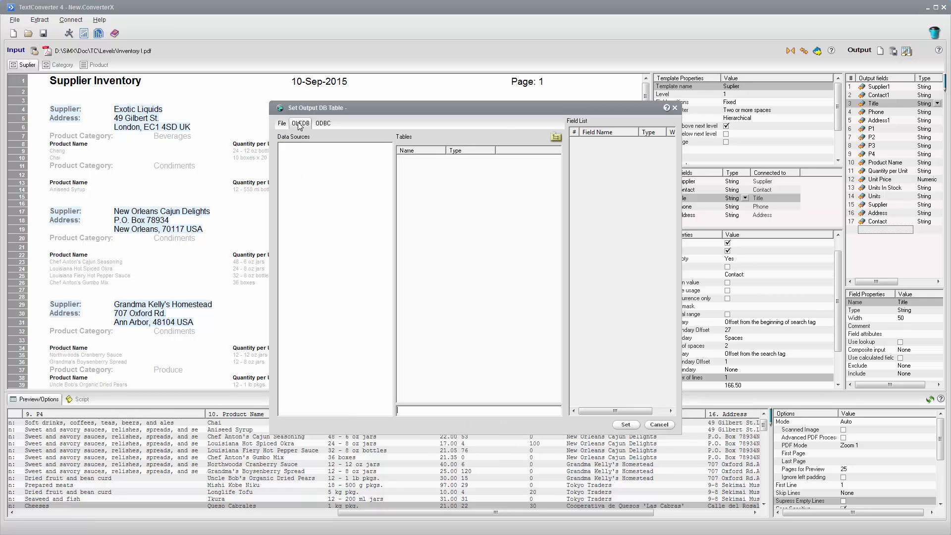
pyautogui.click(322, 123)
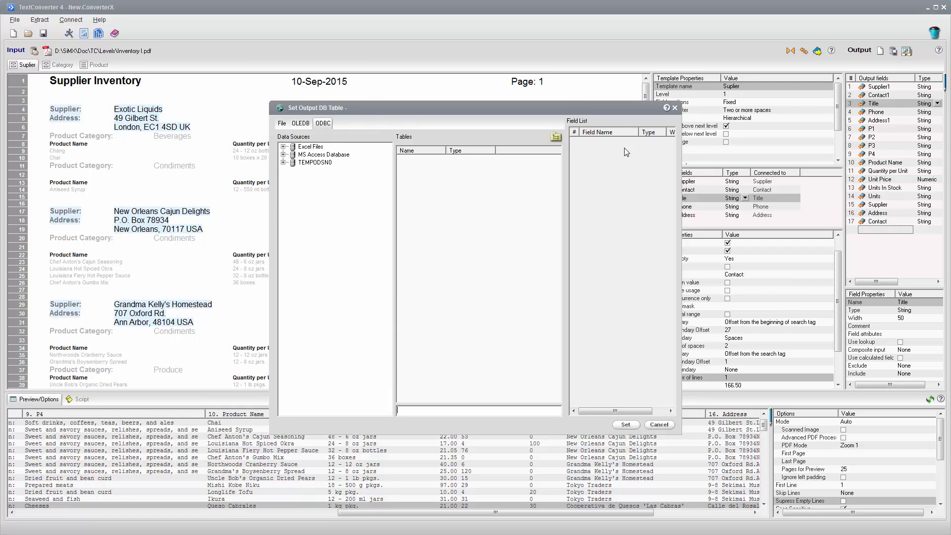
pyautogui.click(674, 108)
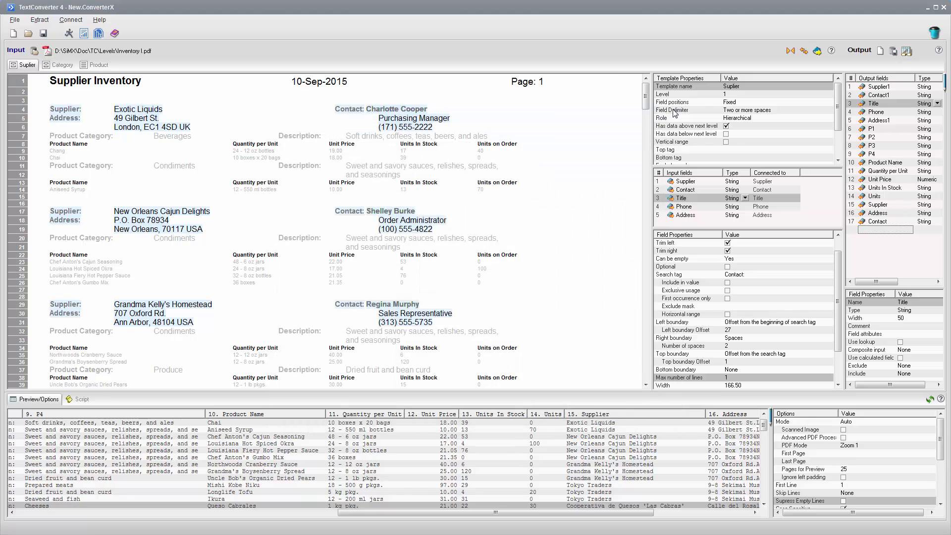
# Save the project as Inventory I.ConverterX.
pyautogui.click(15, 23)
pyautogui.click(40, 70)
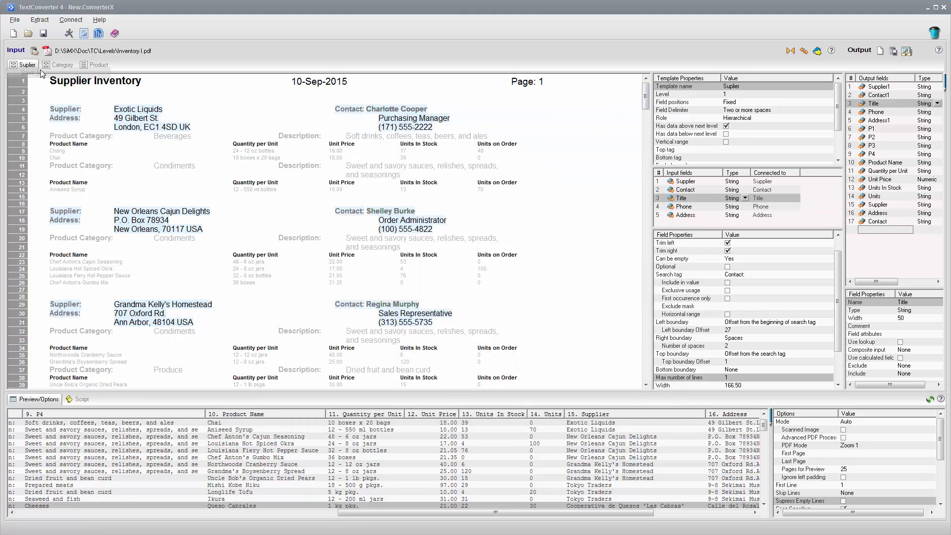
pyautogui.click(625, 425)
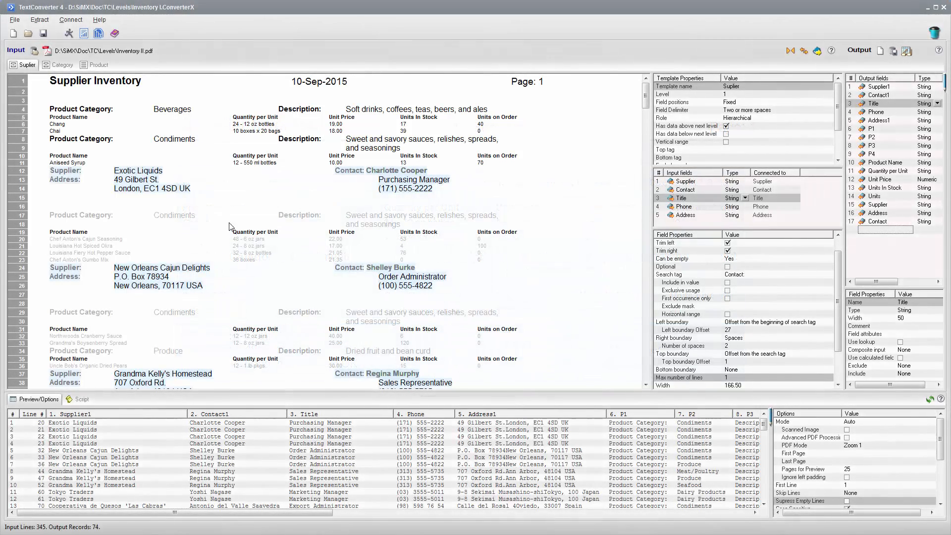
# Switch the Suplier template from having data above the next level to below it, and check the Product and Category templates.
pyautogui.click(22, 111)
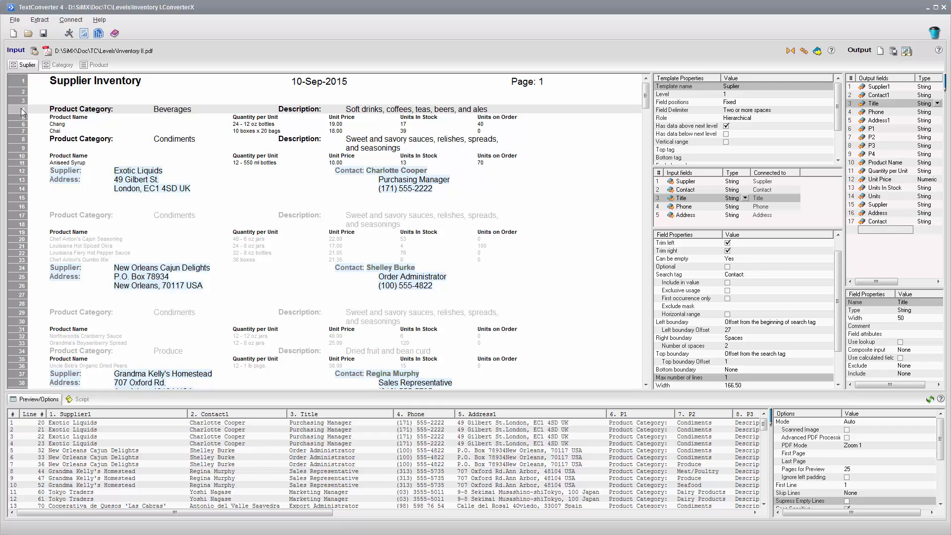
pyautogui.keyDown('shift'); pyautogui.click(18, 163); pyautogui.keyUp('shift')
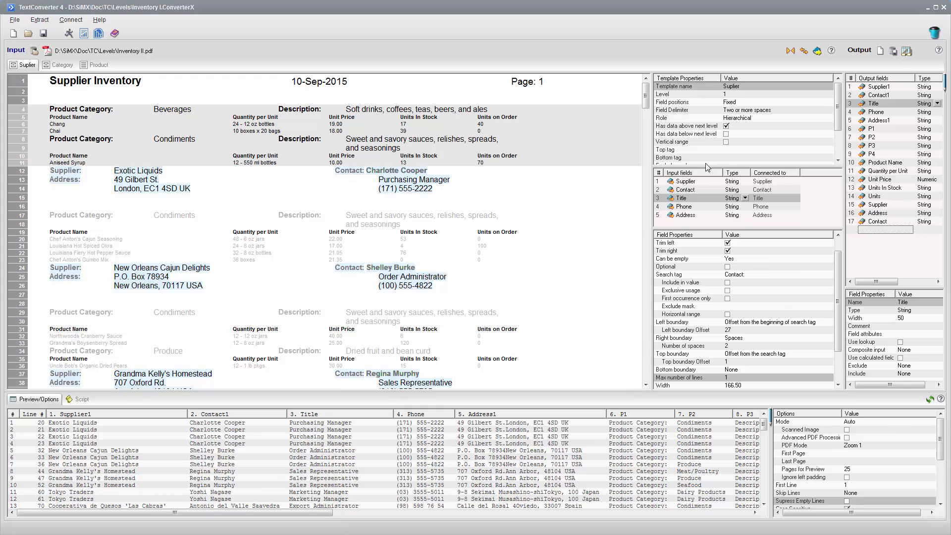
pyautogui.click(726, 127)
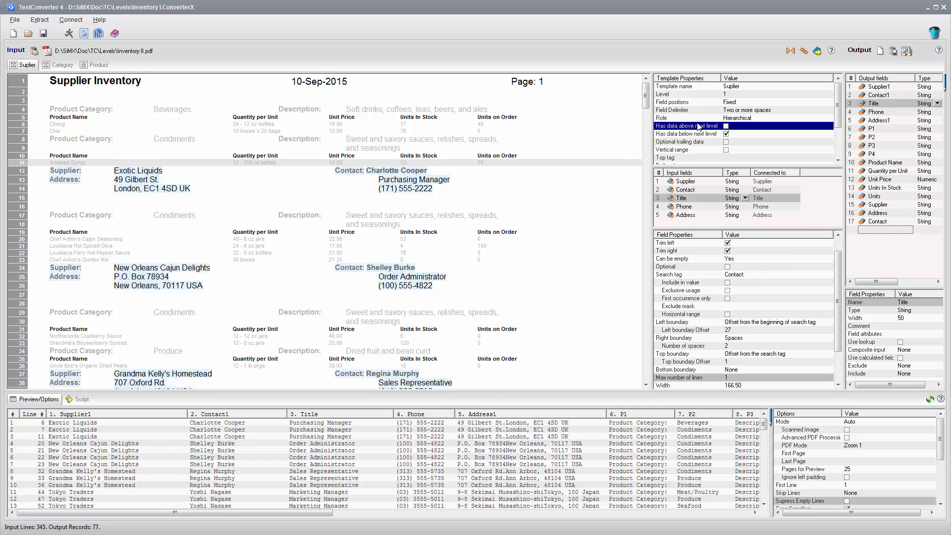
pyautogui.click(62, 65)
pyautogui.click(98, 66)
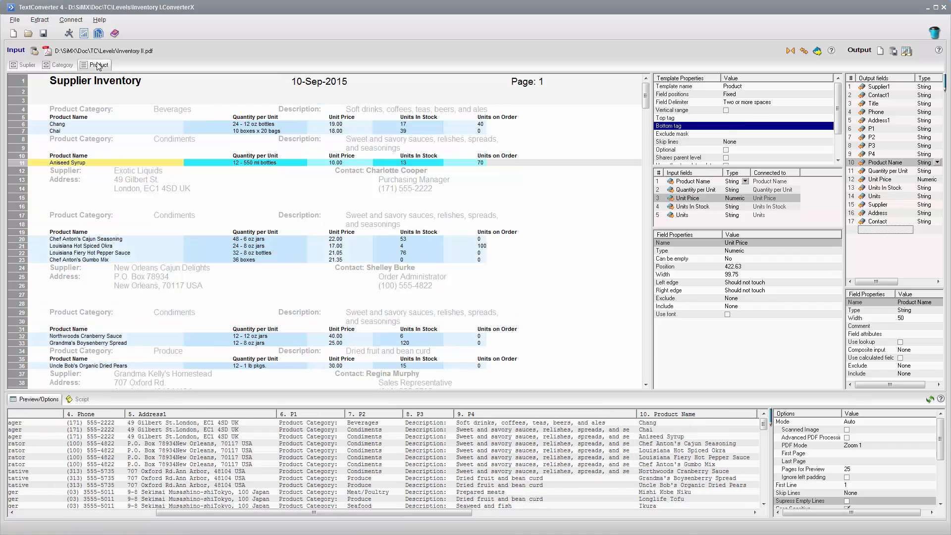
pyautogui.click(70, 66)
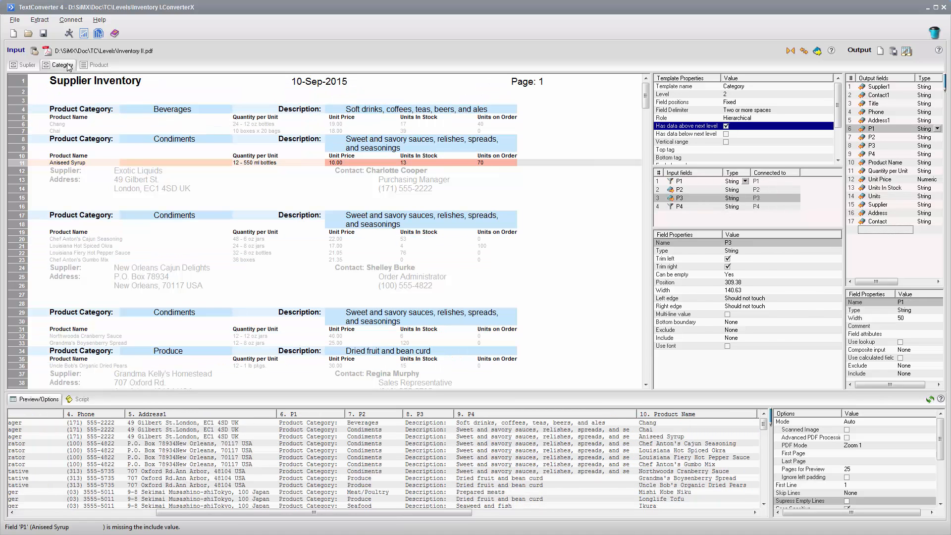
pyautogui.click(35, 66)
# Save the project under the new name Inventory II.ConverterX in the Levels folder.
pyautogui.click(15, 21)
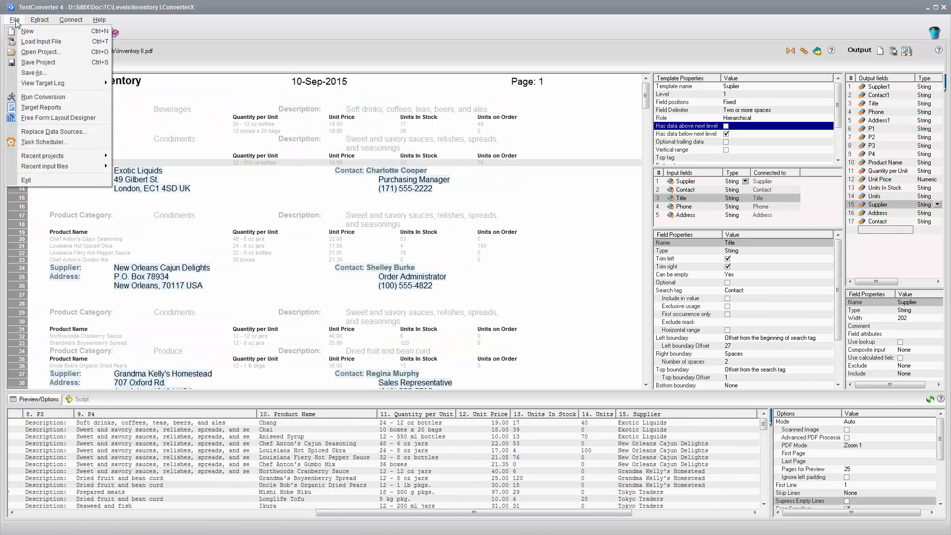
pyautogui.click(50, 70)
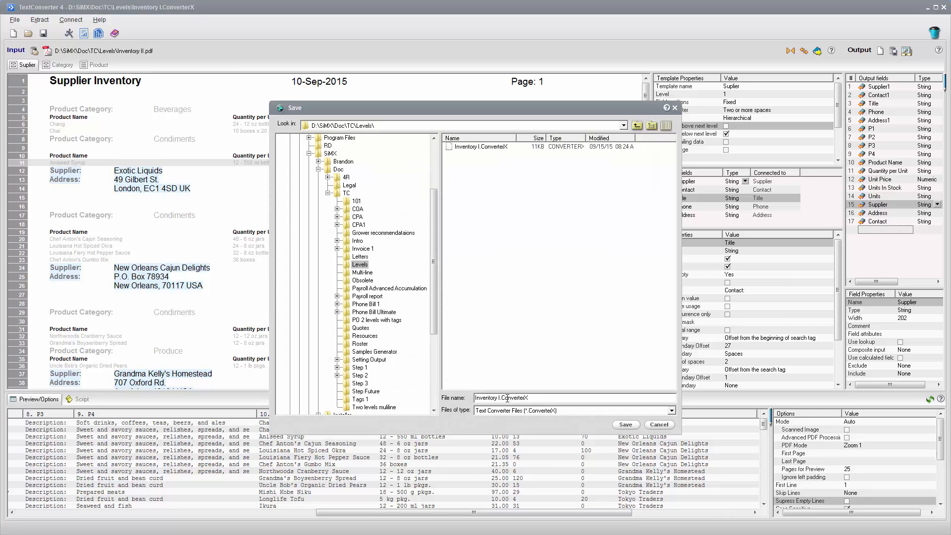
pyautogui.write('I')
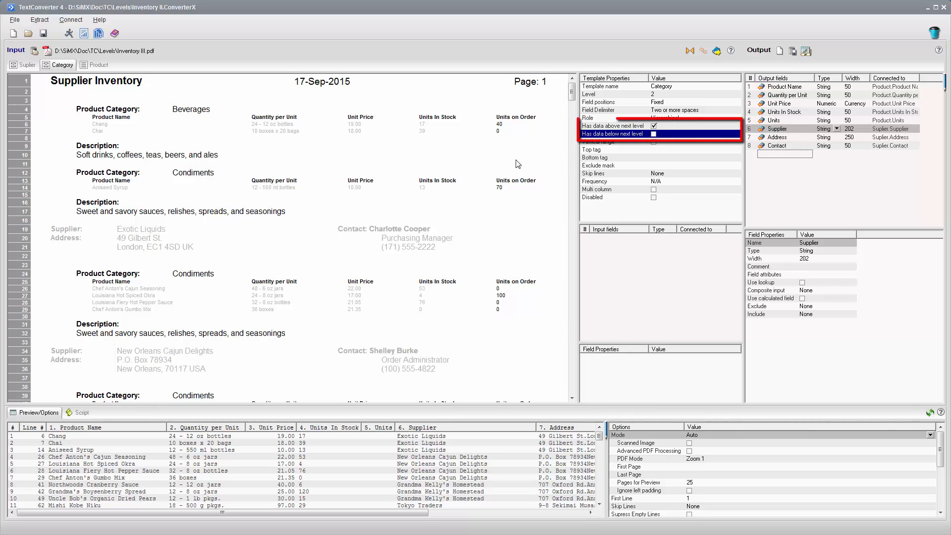
# Set the Category template to also have data below the next level and add a field from the Product Category label.
pyautogui.click(654, 134)
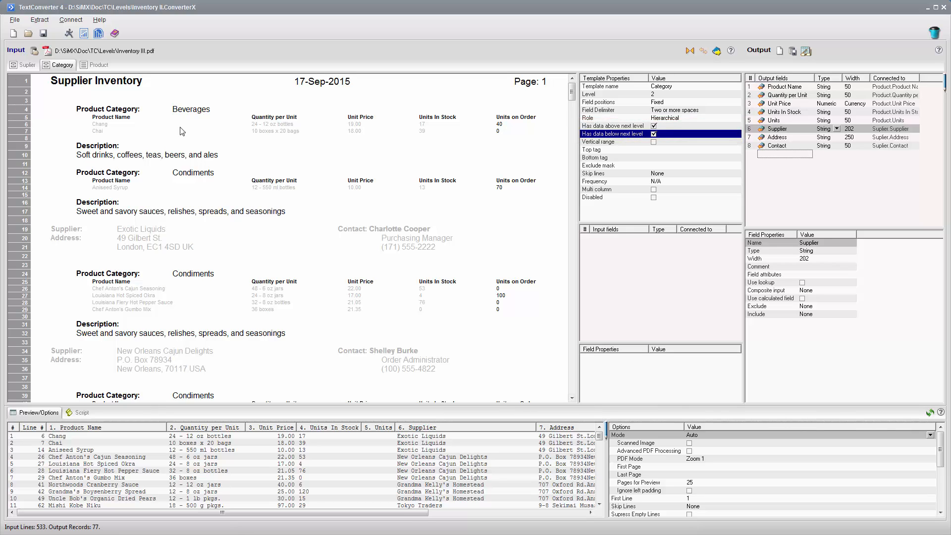
pyautogui.moveTo(149, 110); pyautogui.dragTo(67, 110)
pyautogui.rightClick(101, 110)
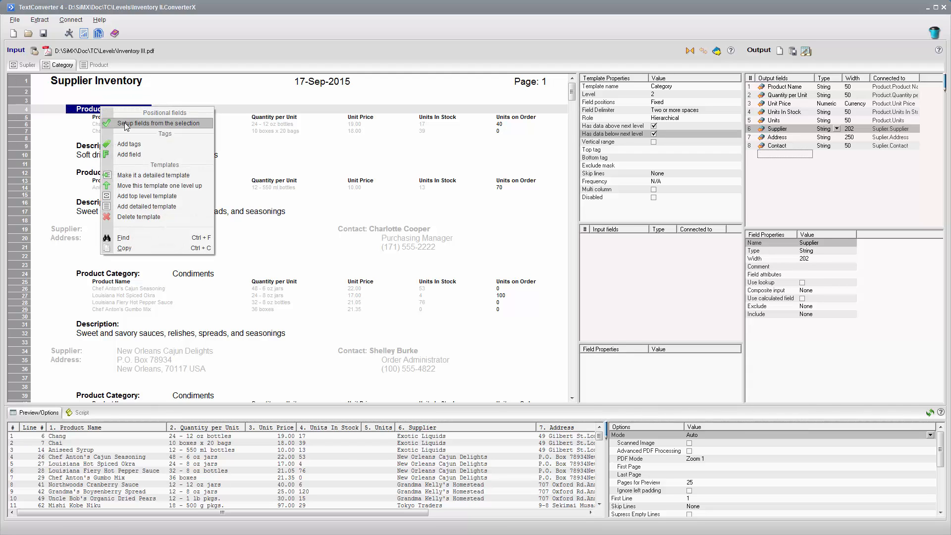
pyautogui.click(132, 154)
# Add a Description field from the text under the Description label, and add both Category fields at the end of the output fields.
pyautogui.moveTo(289, 156); pyautogui.dragTo(31, 156)
pyautogui.rightClick(267, 165)
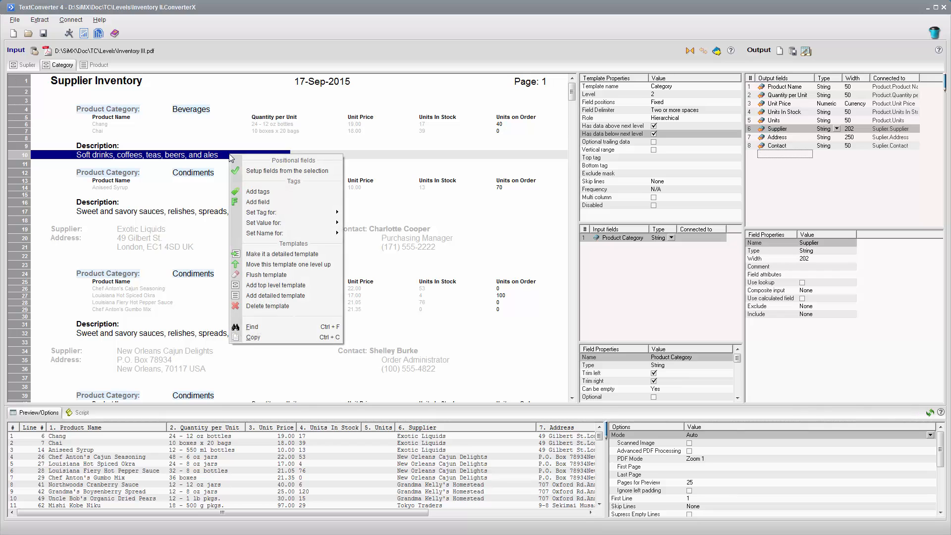
pyautogui.click(270, 202)
pyautogui.click(276, 215)
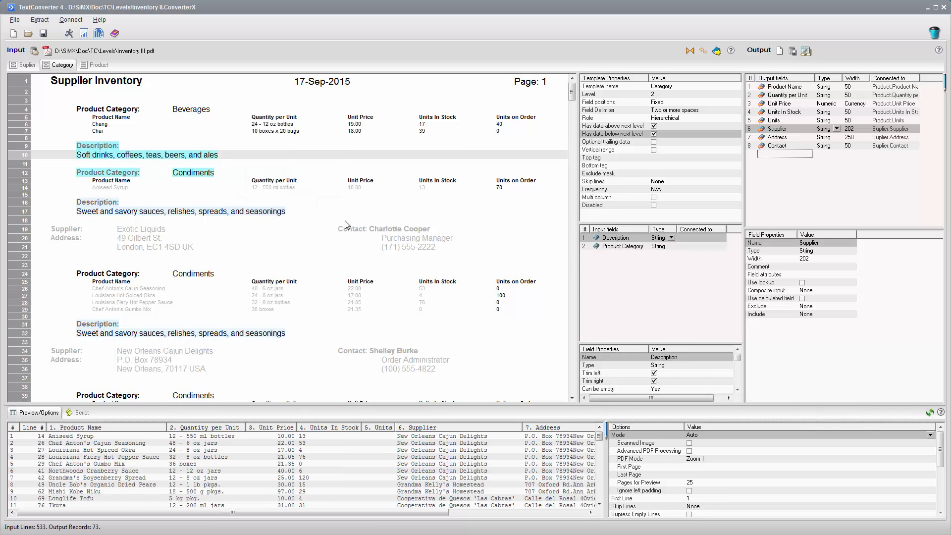
pyautogui.moveTo(585, 243); pyautogui.dragTo(832, 200)
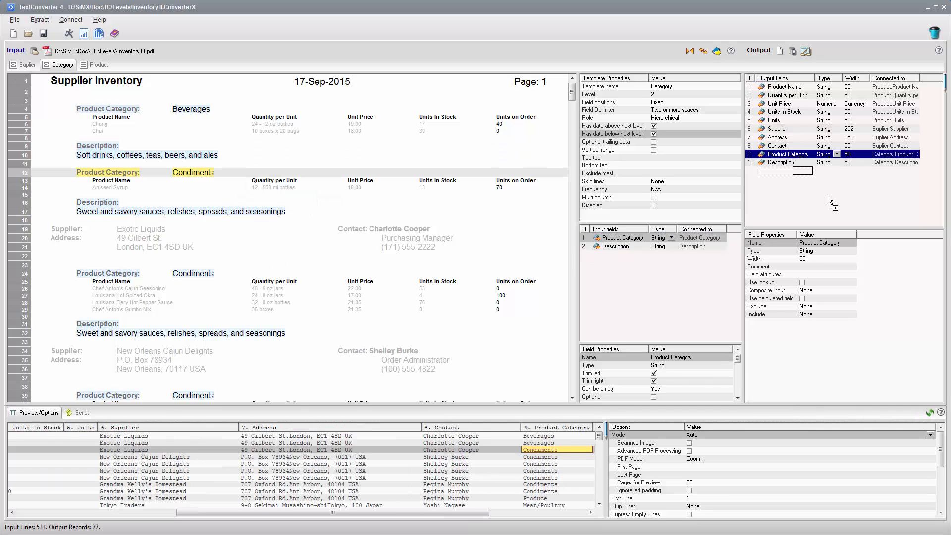
# Save the project as Inventory III.ConverterX, replacing the existing file.
pyautogui.click(15, 19)
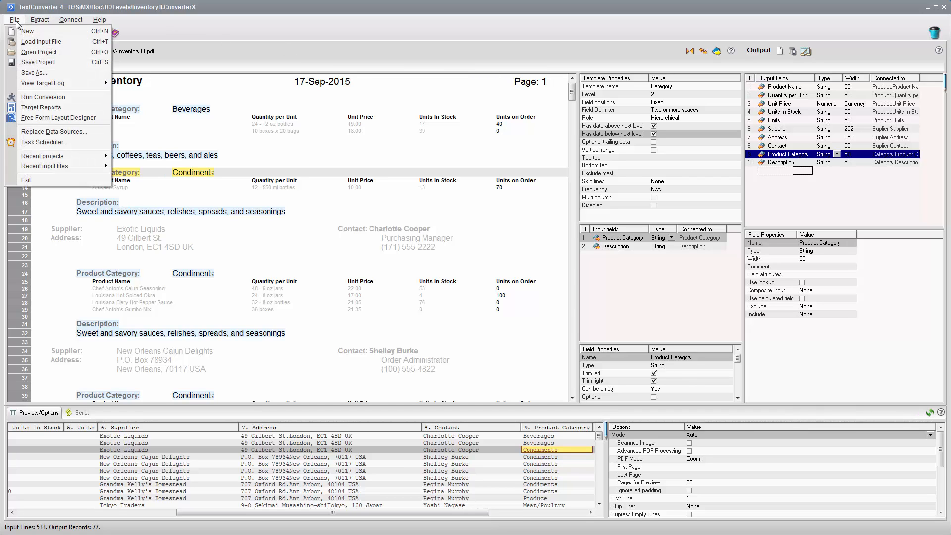
pyautogui.click(36, 70)
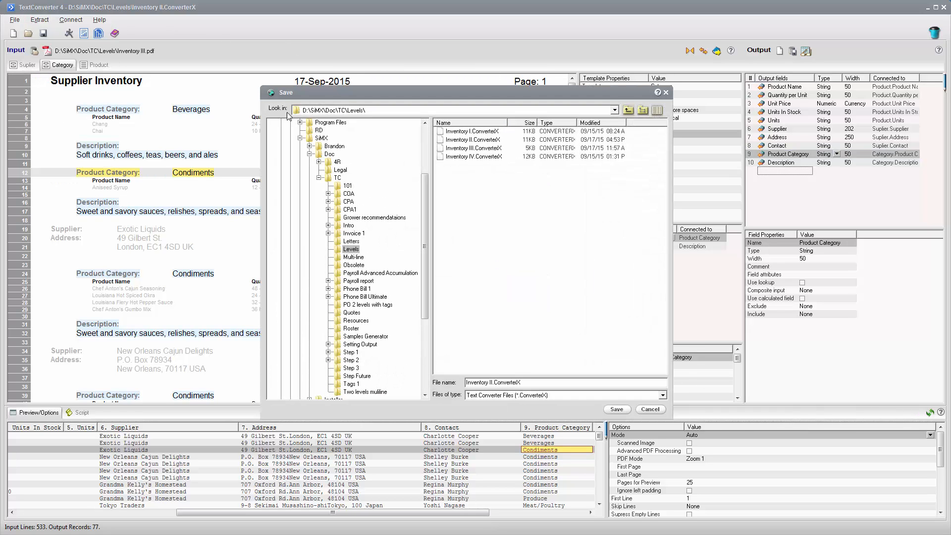
pyautogui.click(459, 149)
pyautogui.click(615, 409)
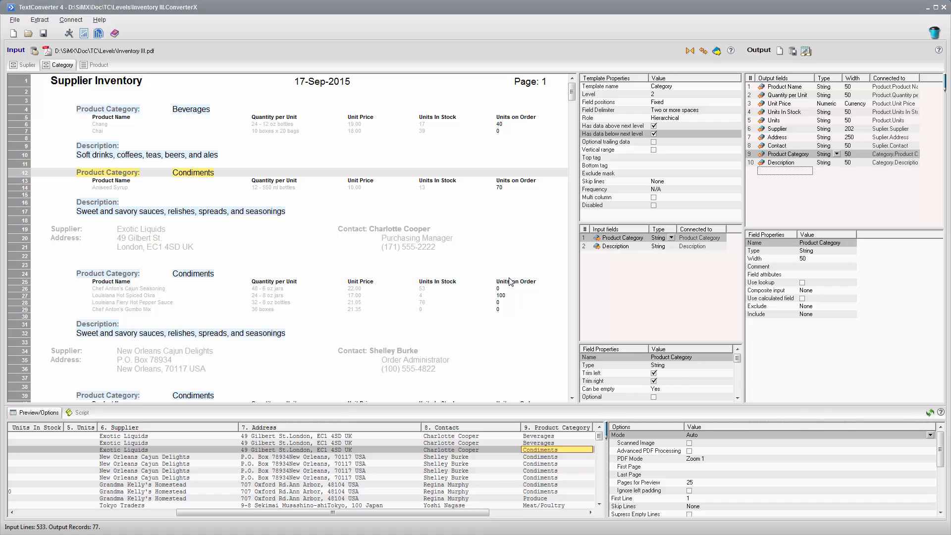
# Reopen the recent project Inventory I.ConverterX.
pyautogui.click(14, 19)
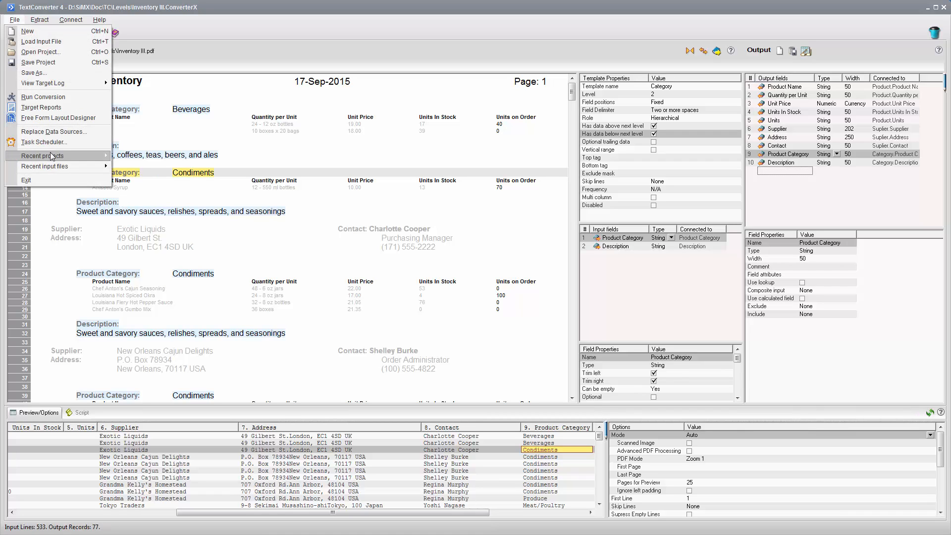
pyautogui.moveTo(50, 155)
pyautogui.click(165, 176)
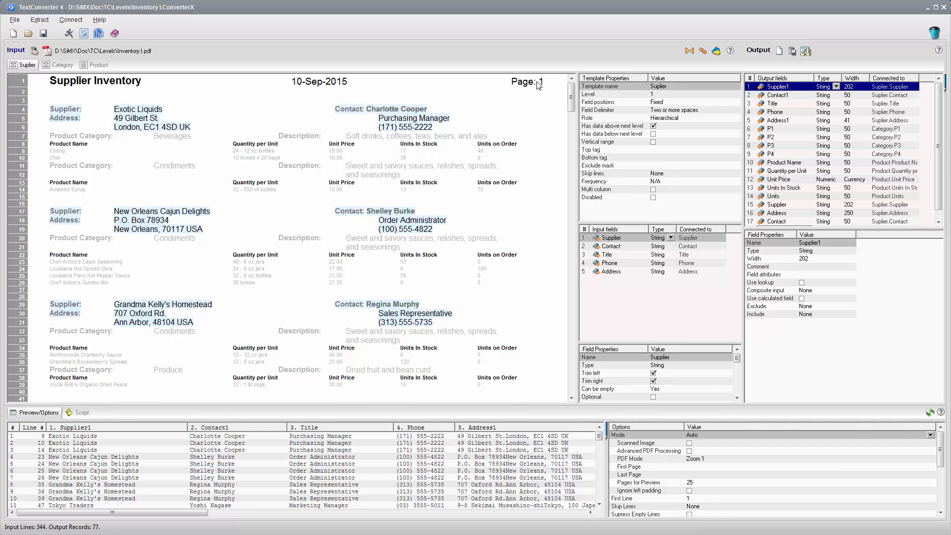
# Add a top level template above Suplier, name it Page and set its role to Flat.
pyautogui.moveTo(536, 85); pyautogui.dragTo(512, 85)
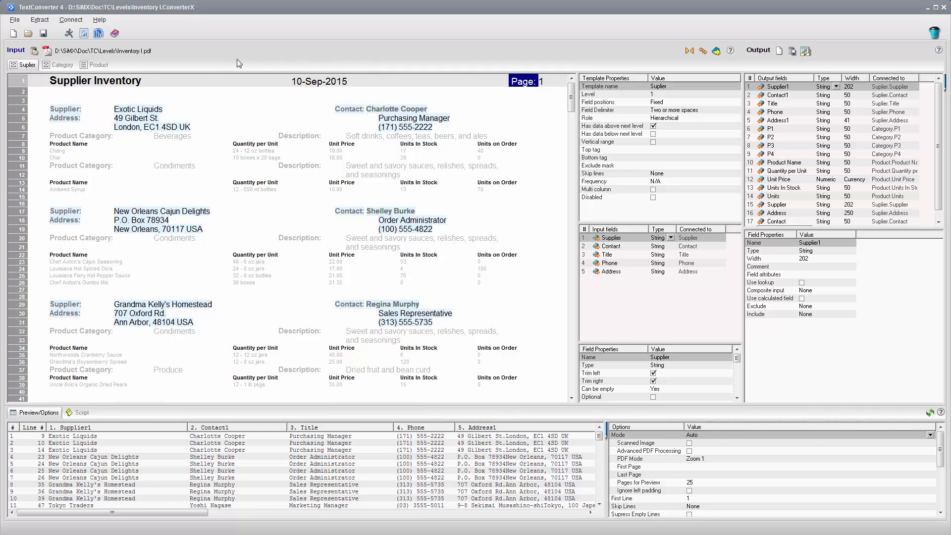
pyautogui.rightClick(194, 115)
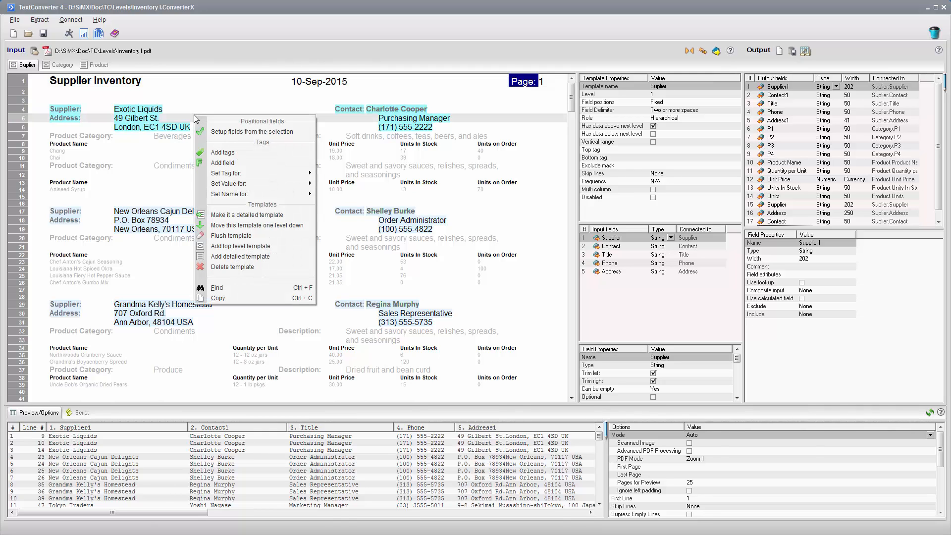
pyautogui.click(234, 246)
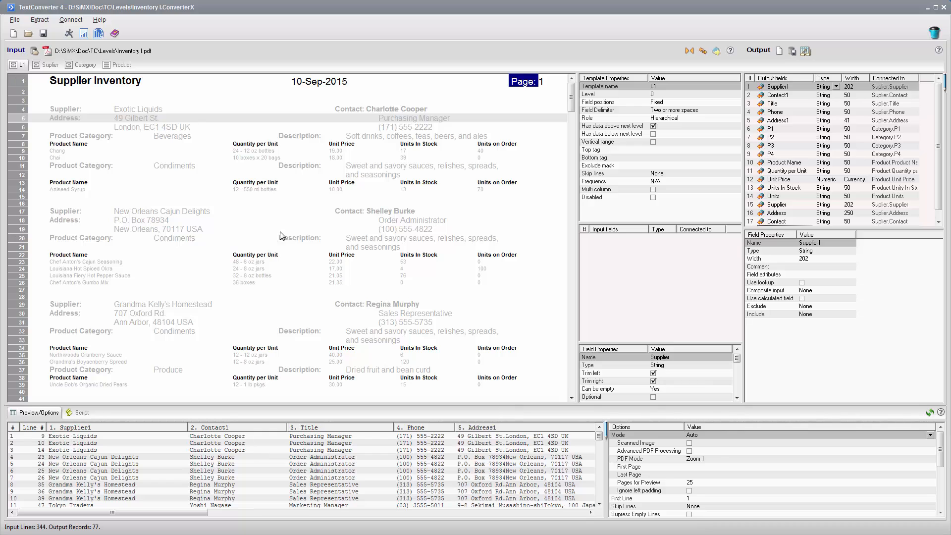
pyautogui.click(664, 87)
pyautogui.write('Page')
pyautogui.press('Return')
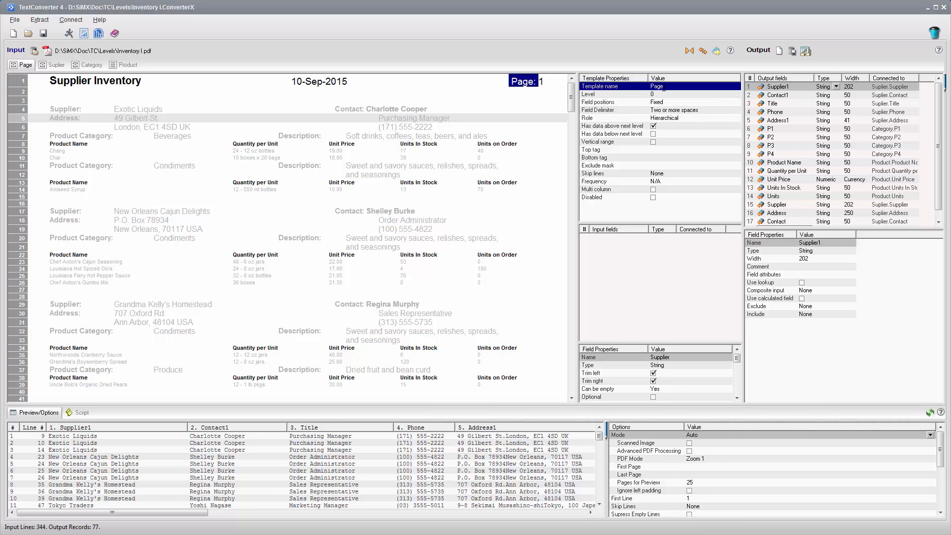
pyautogui.click(660, 120)
pyautogui.click(660, 122)
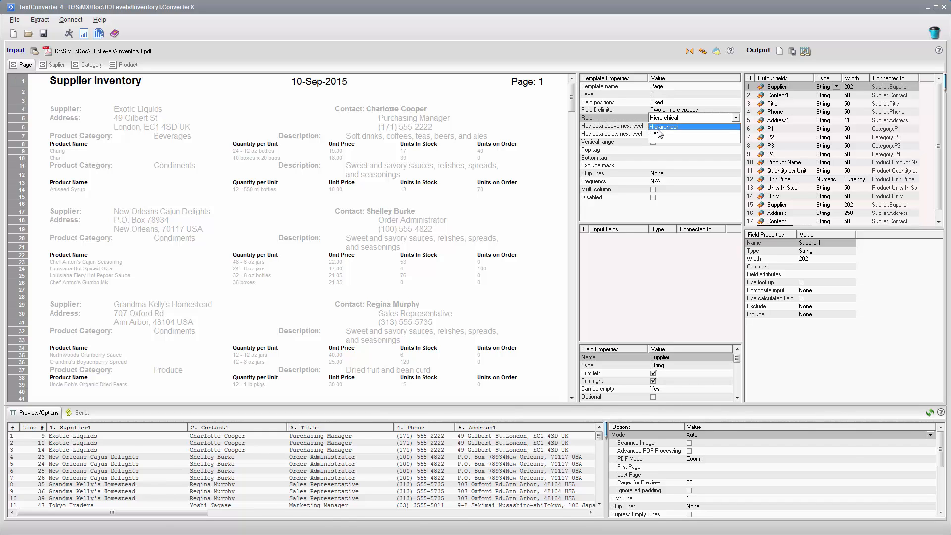
pyautogui.click(659, 136)
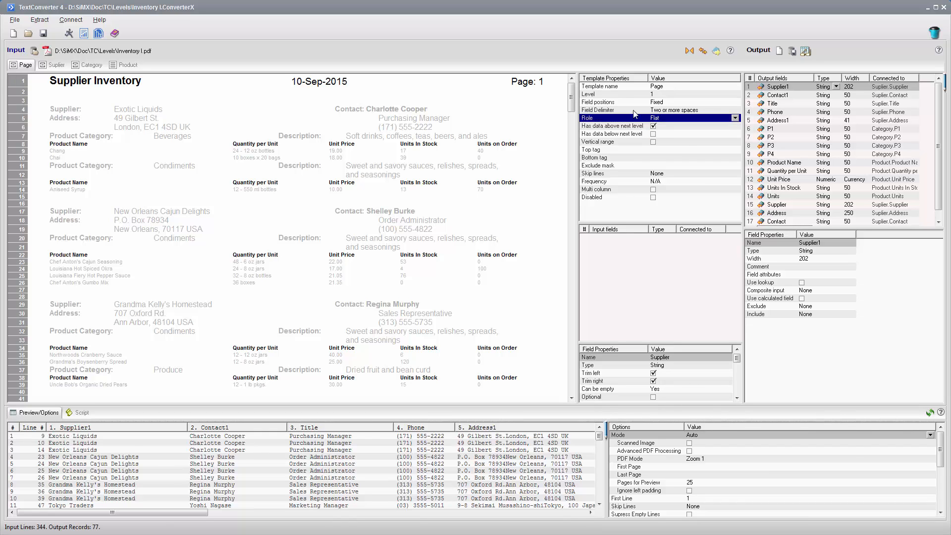
# Add a field from the header's Page: label, place it above Supplier1 in the output fields and check it on a page 2 record.
pyautogui.moveTo(541, 83); pyautogui.dragTo(499, 84)
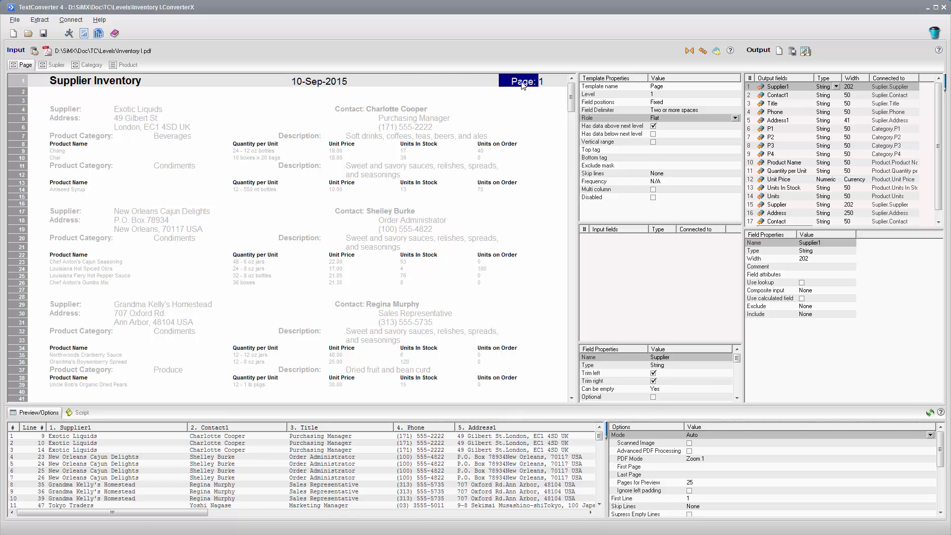
pyautogui.rightClick(521, 83)
pyautogui.click(549, 129)
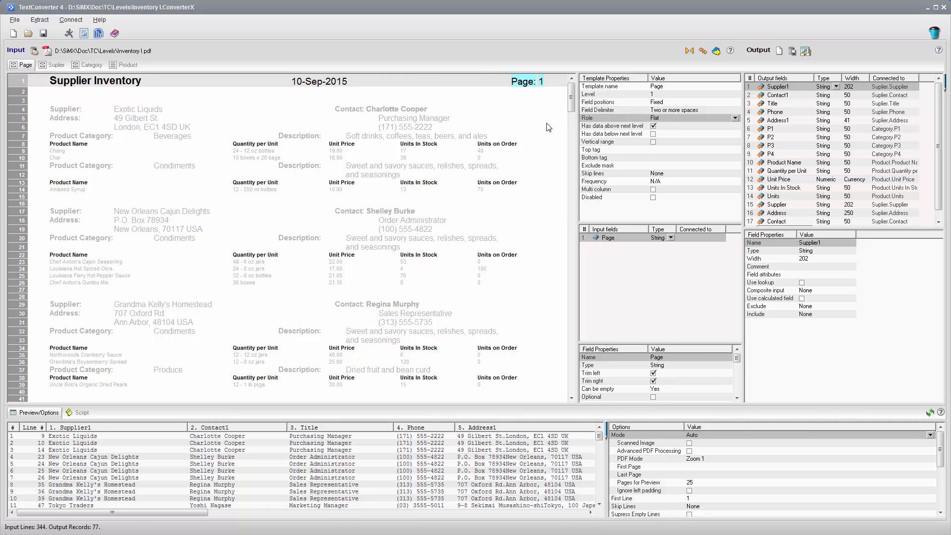
pyautogui.moveTo(587, 239); pyautogui.dragTo(754, 89)
pyautogui.scroll(-2, 571, 95)
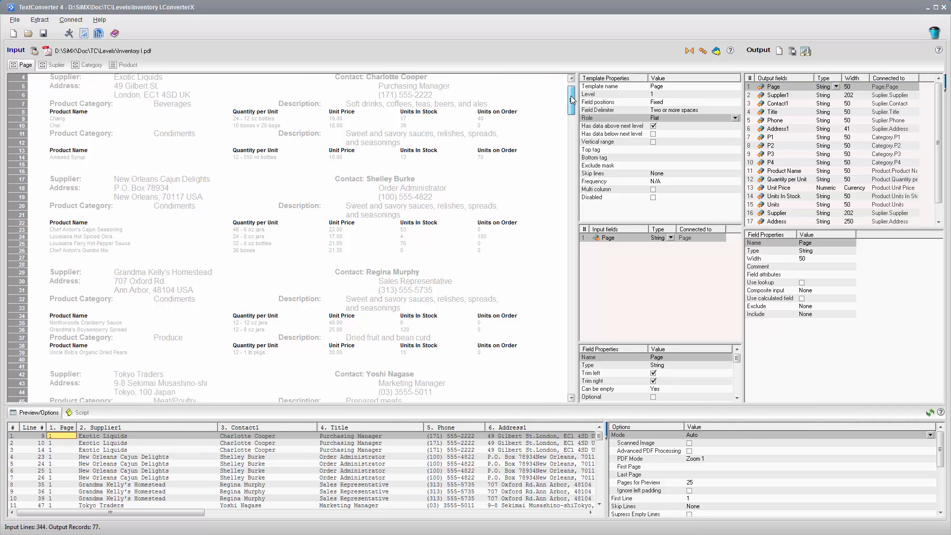
pyautogui.moveTo(600, 437); pyautogui.dragTo(601, 443)
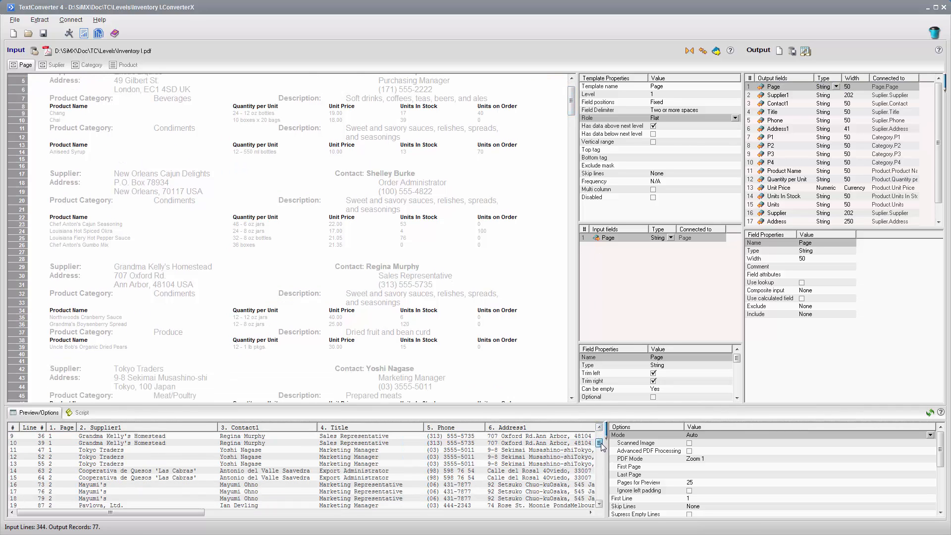
pyautogui.click(78, 457)
pyautogui.moveTo(571, 114); pyautogui.dragTo(573, 131)
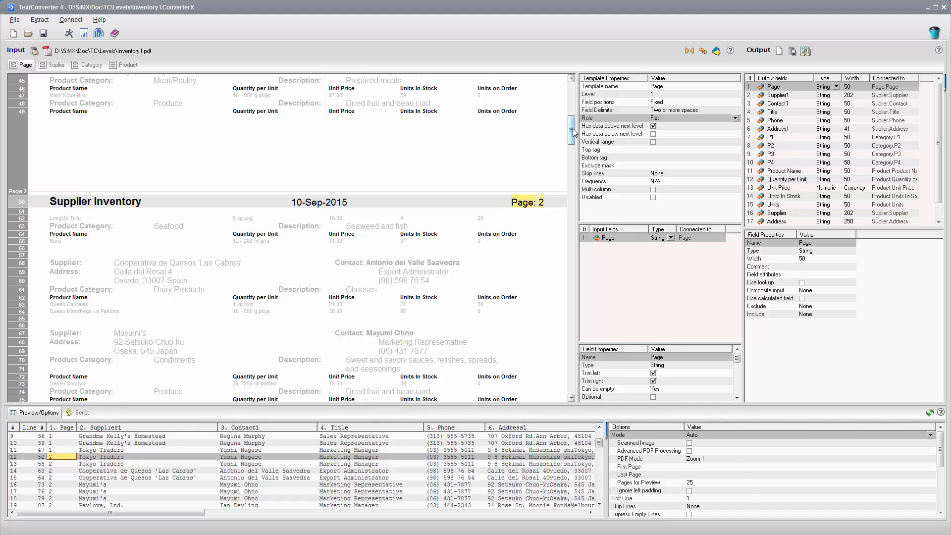
# Save the project as Inventory IV.ConverterX, replacing the existing file.
pyautogui.click(15, 21)
pyautogui.click(55, 77)
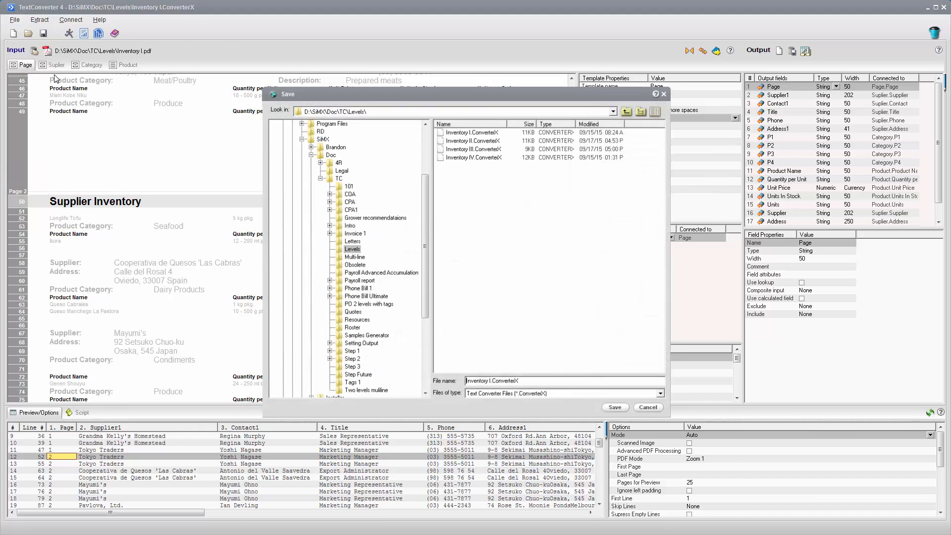
pyautogui.click(452, 157)
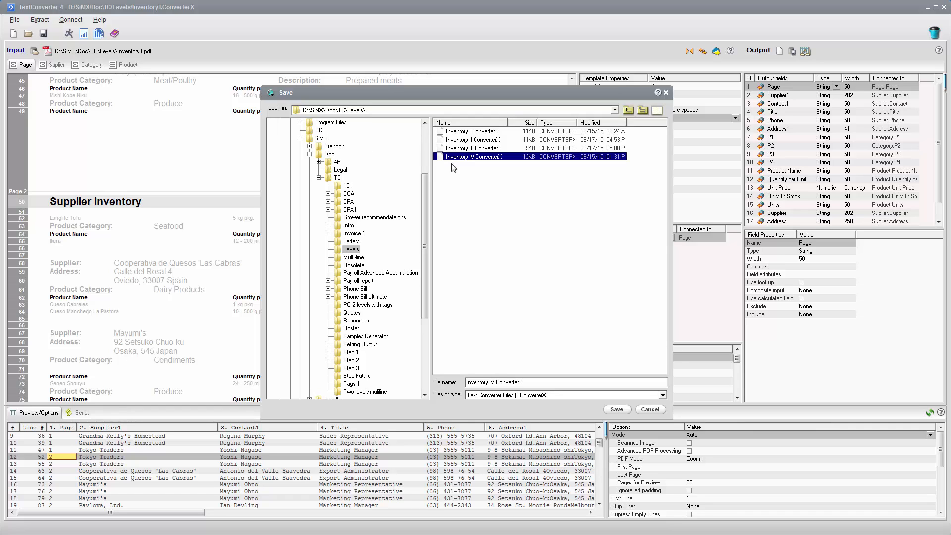
pyautogui.click(616, 409)
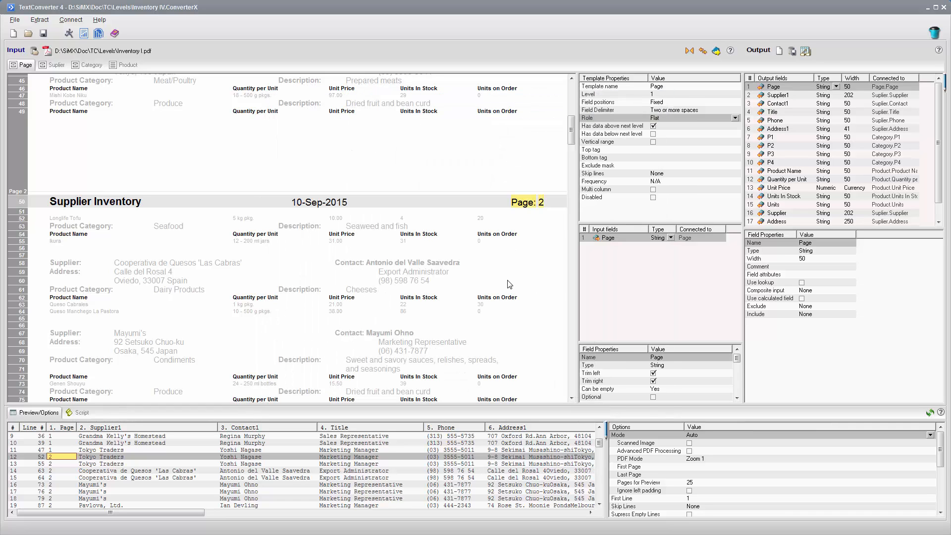